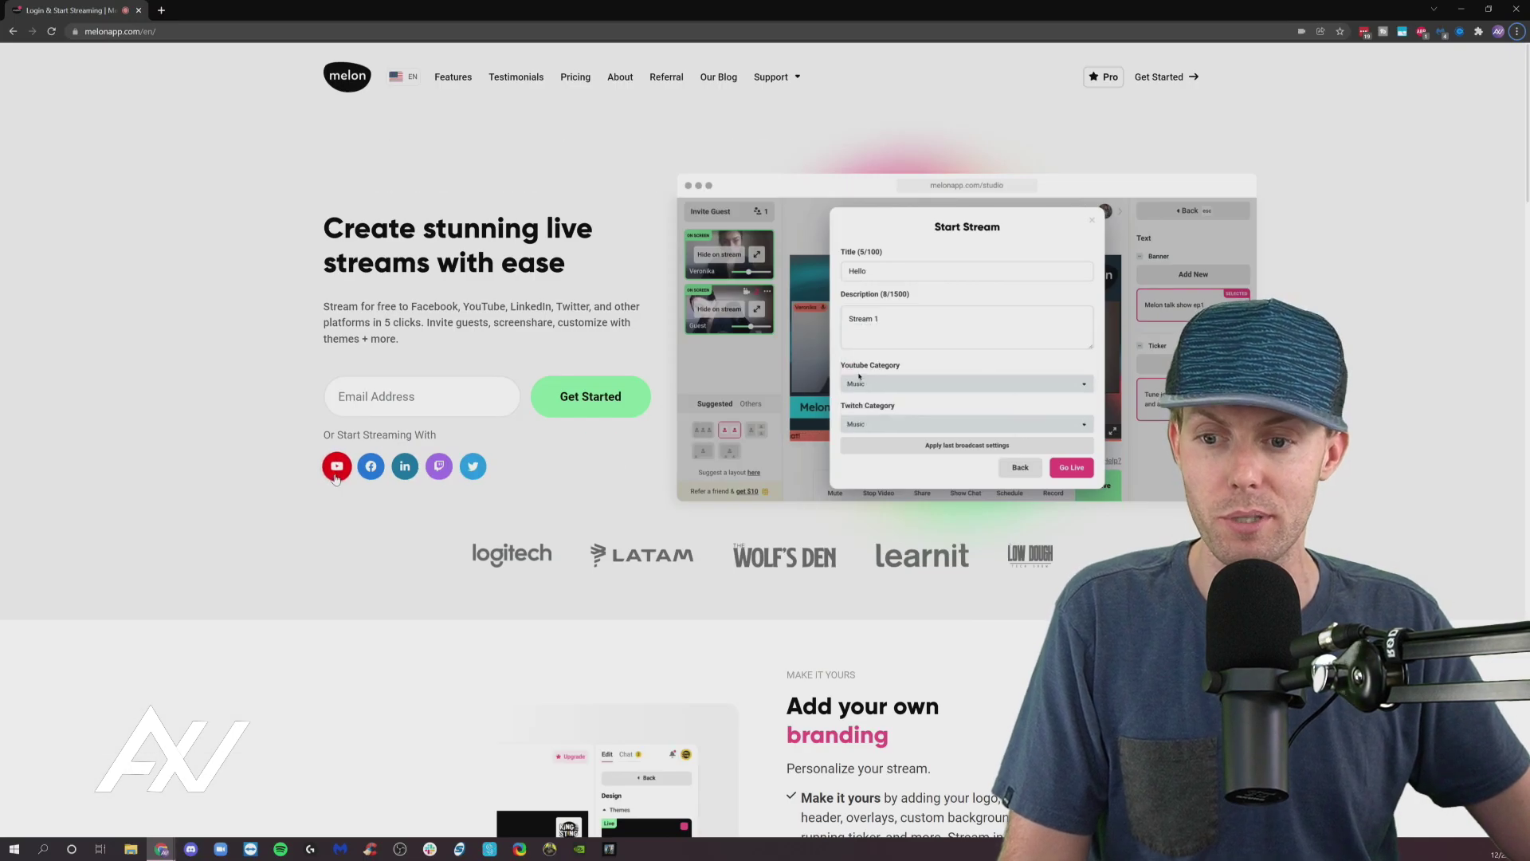
Start signing in to Melon with YouTube and move the Google sign-in window away from the edge of the screen
click(404, 645)
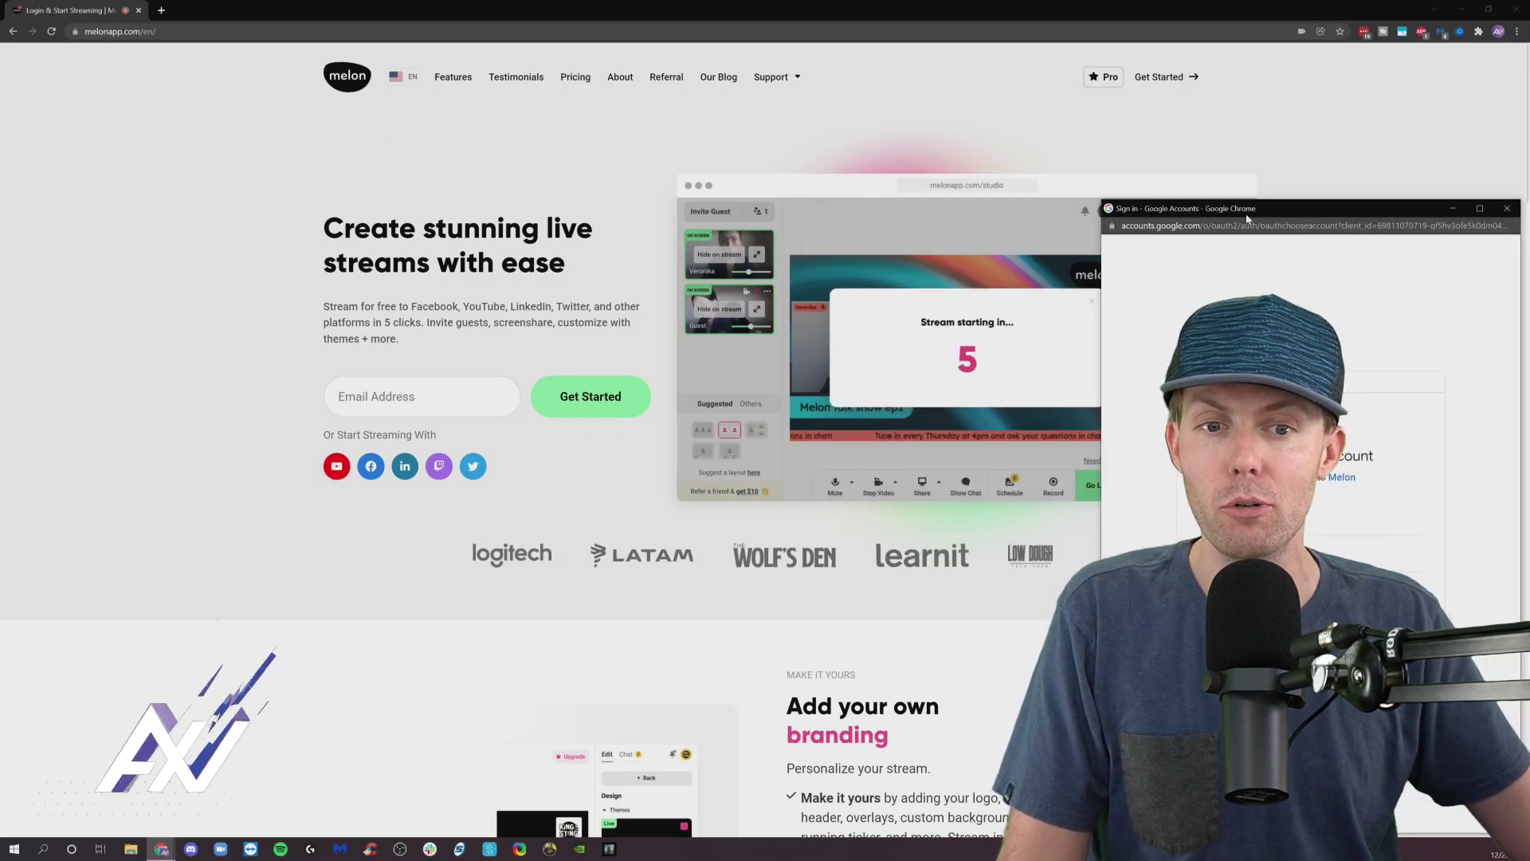
drag(1246, 220, 504, 117)
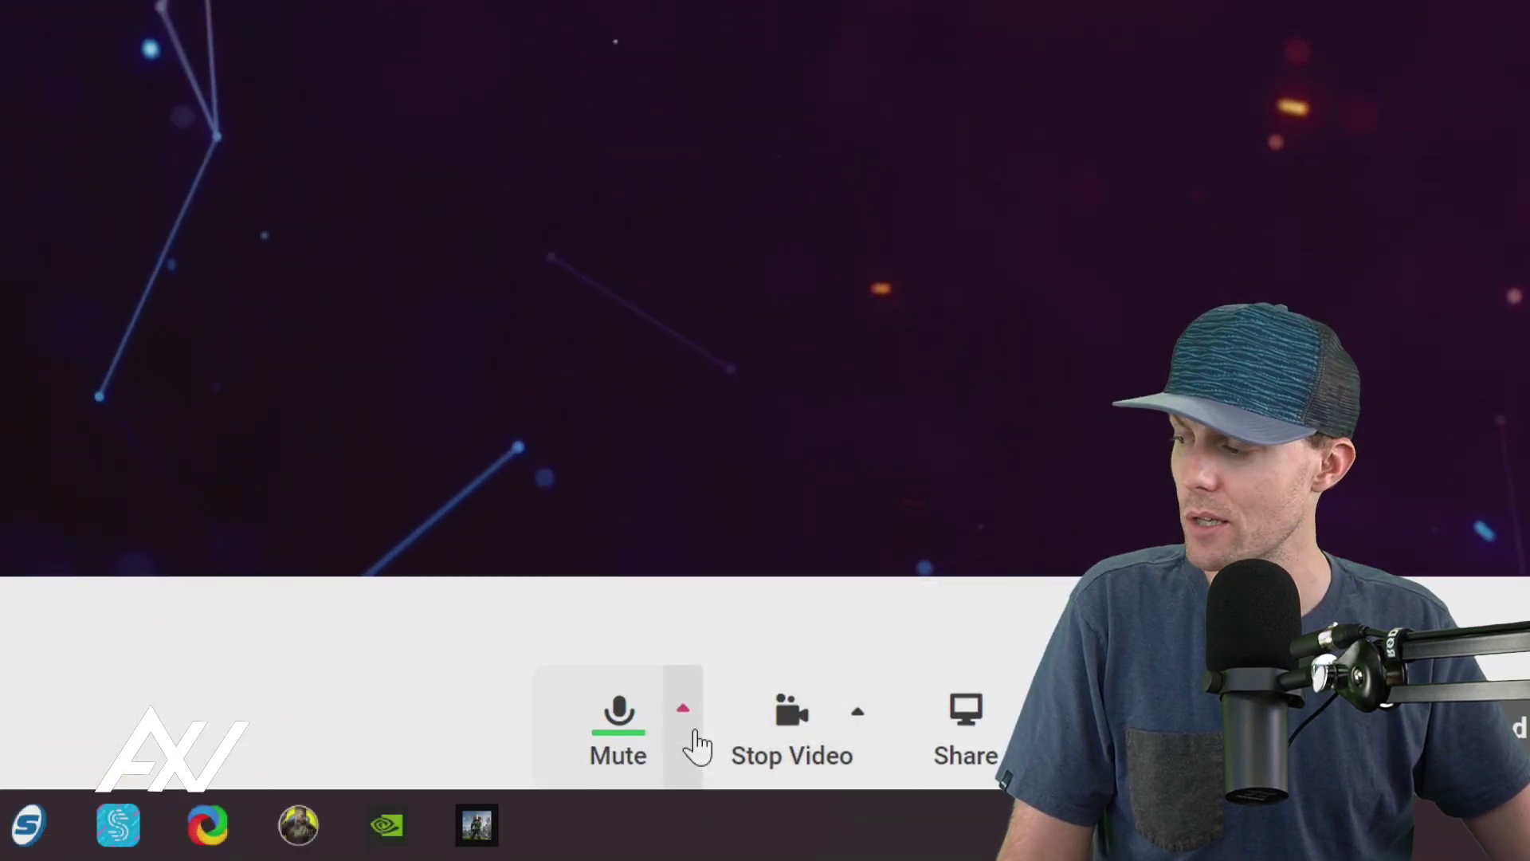
Open the studio's microphone settings and select Microphone (Logitech BRIO) as the audio input
click(695, 733)
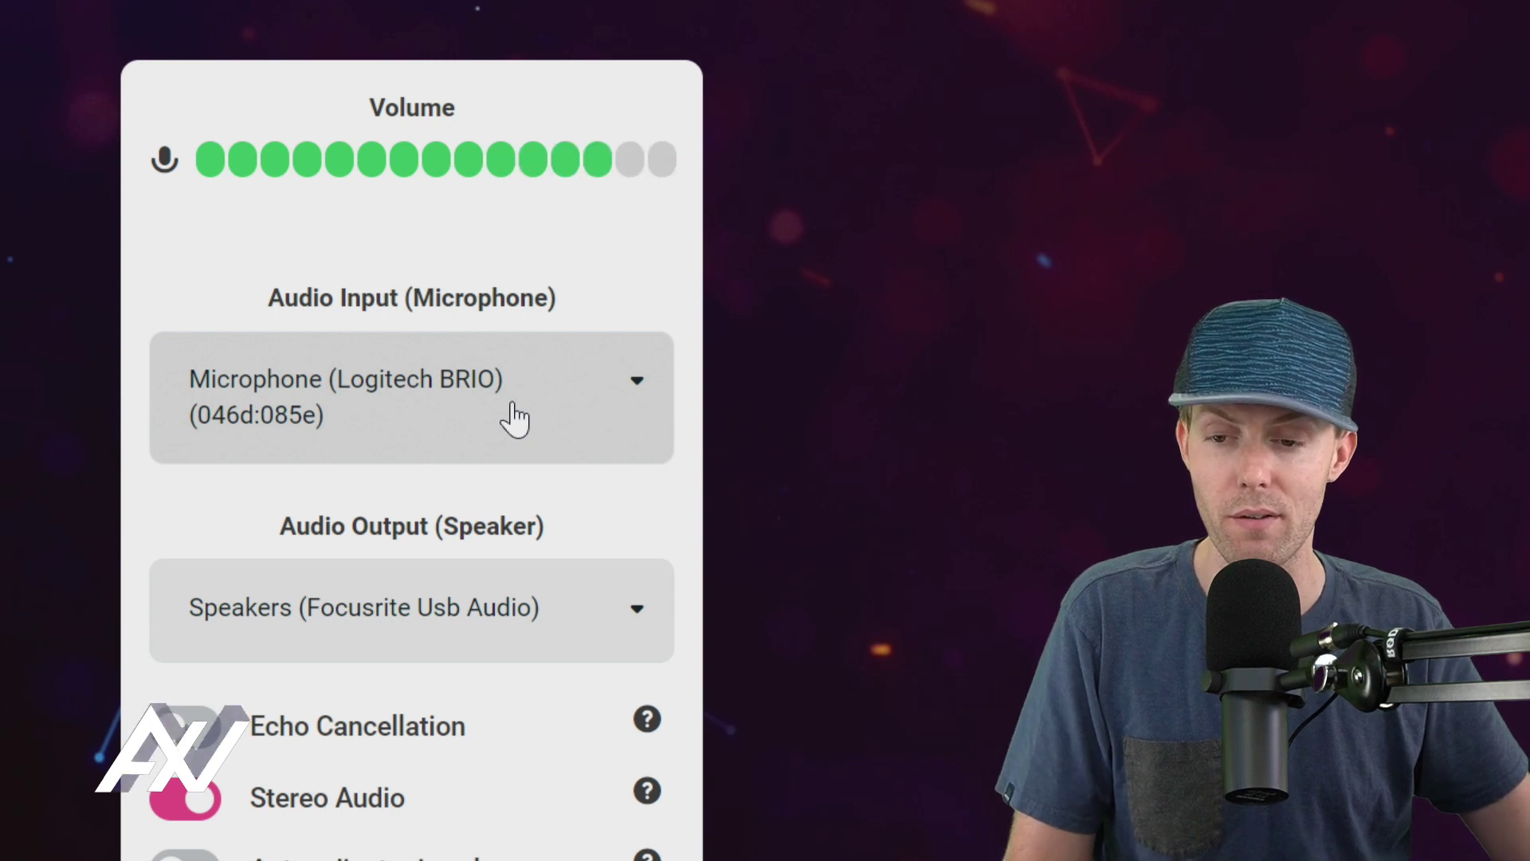
click(513, 417)
scroll(434, 680, down, 1)
click(445, 642)
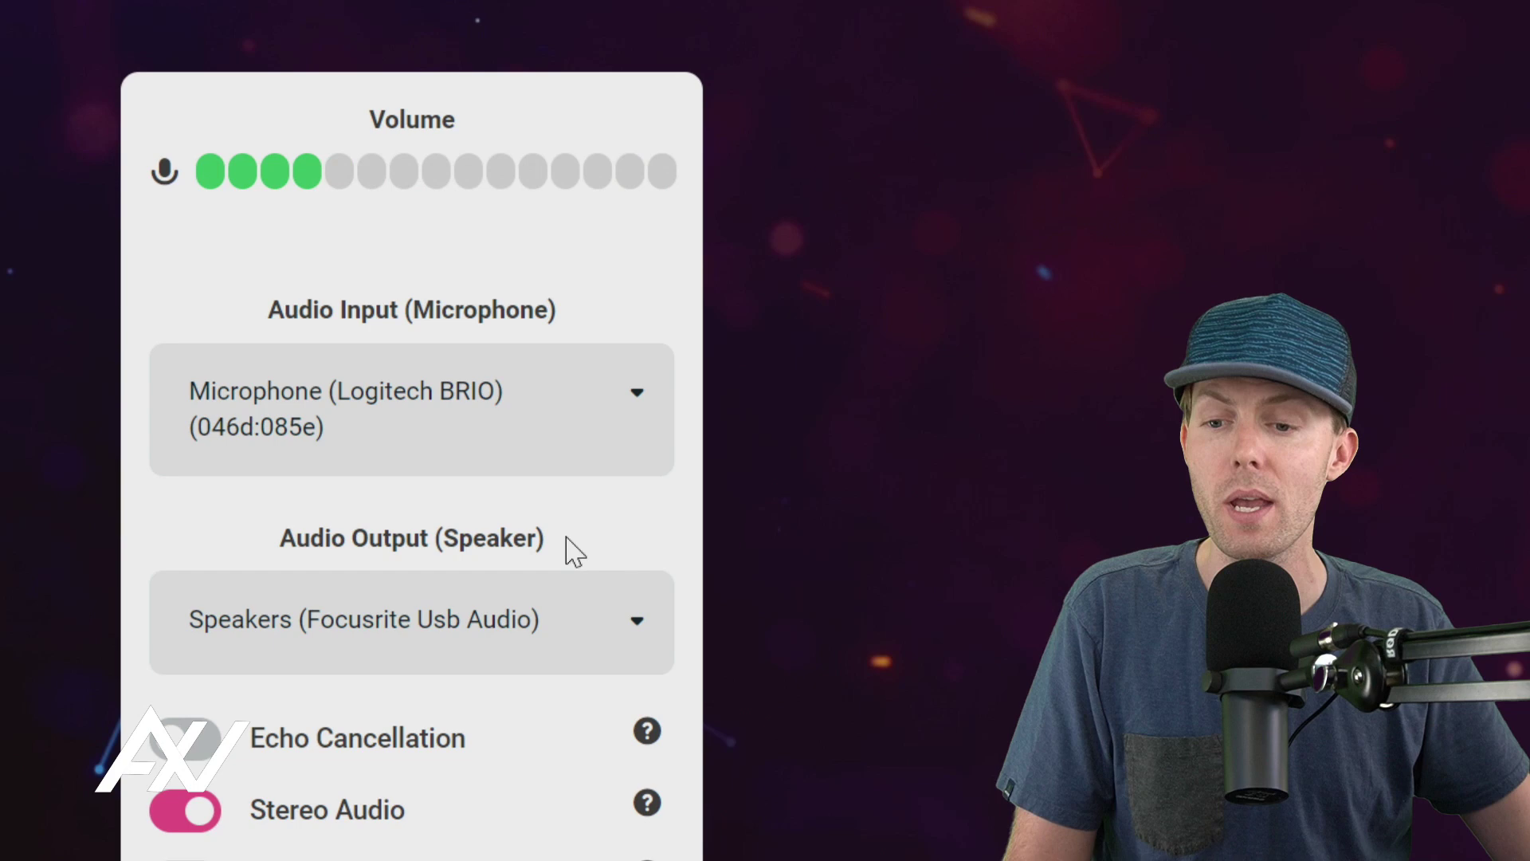
Select Speakers (Focusrite Usb Audio) as the audio output
scroll(542, 598, down, 1)
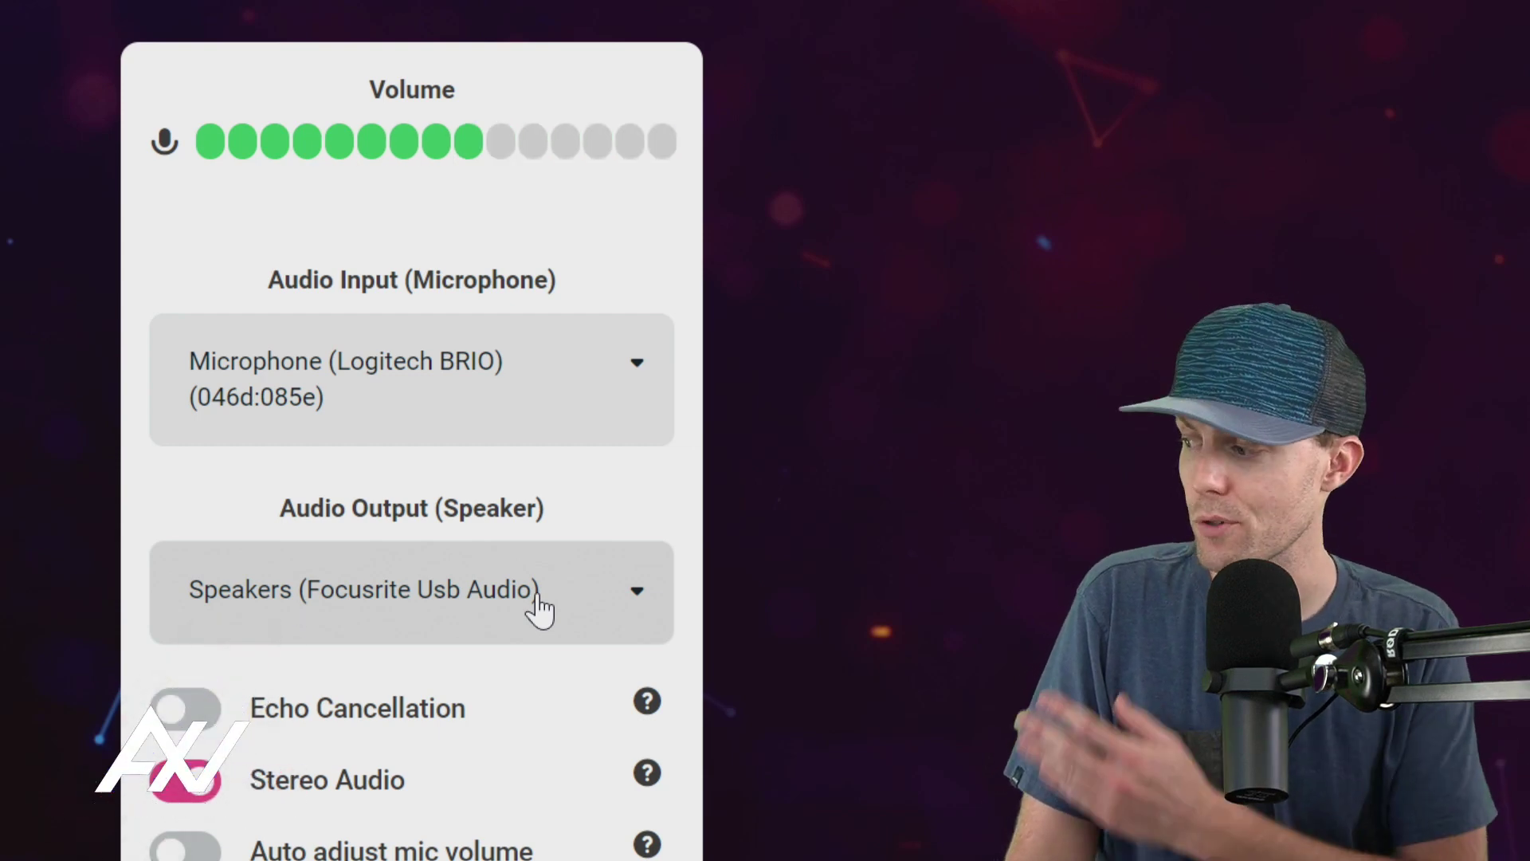
click(535, 609)
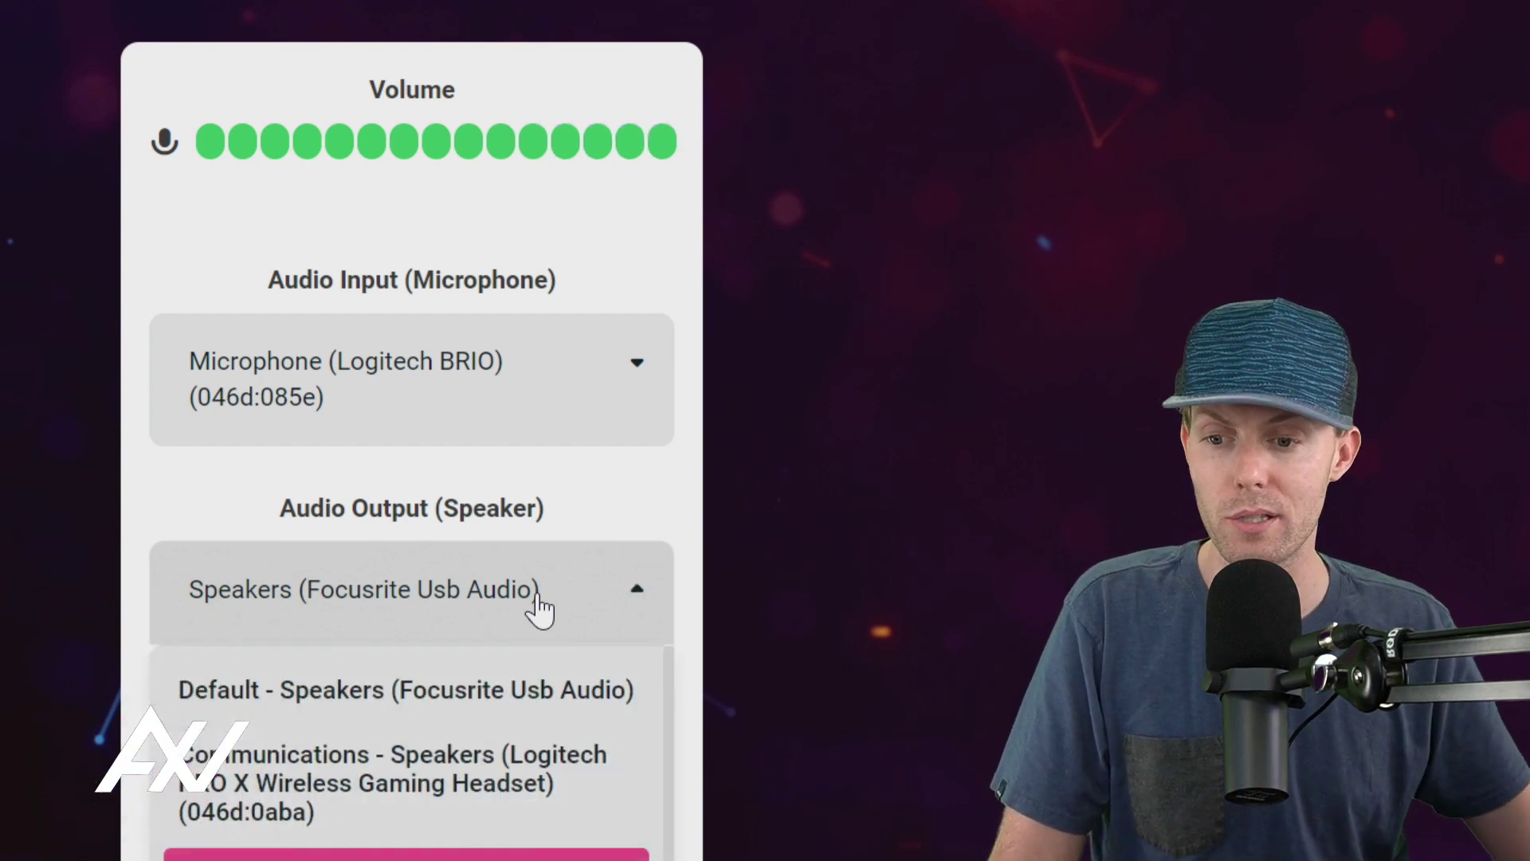
scroll(502, 701, down, 2)
click(462, 701)
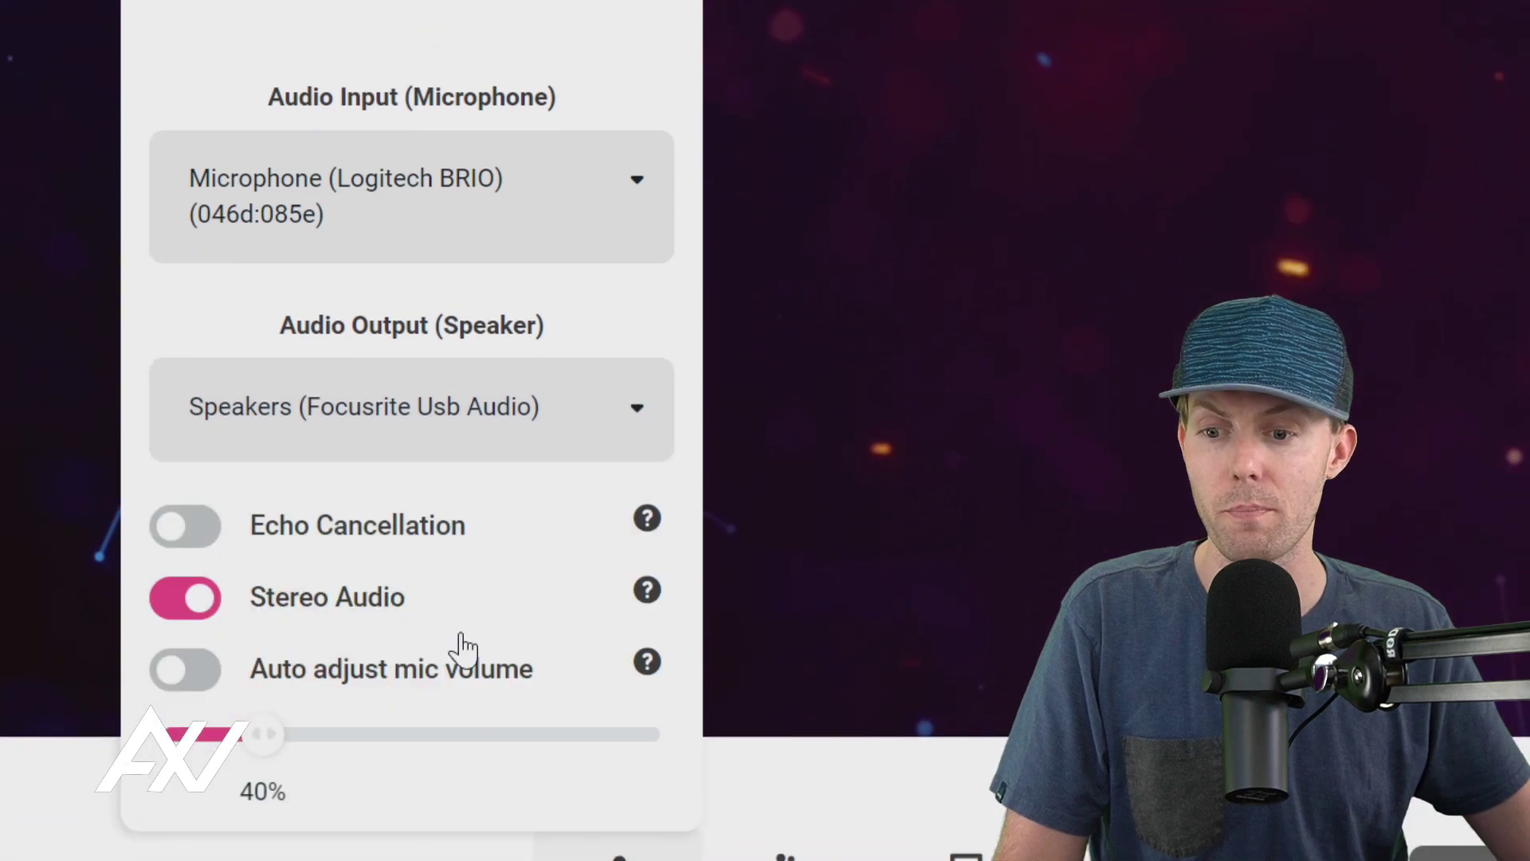
Try Echo Cancellation with Stereo Audio disabled, and restore both settings with Stereo Audio enabled
scroll(446, 717, down, 1)
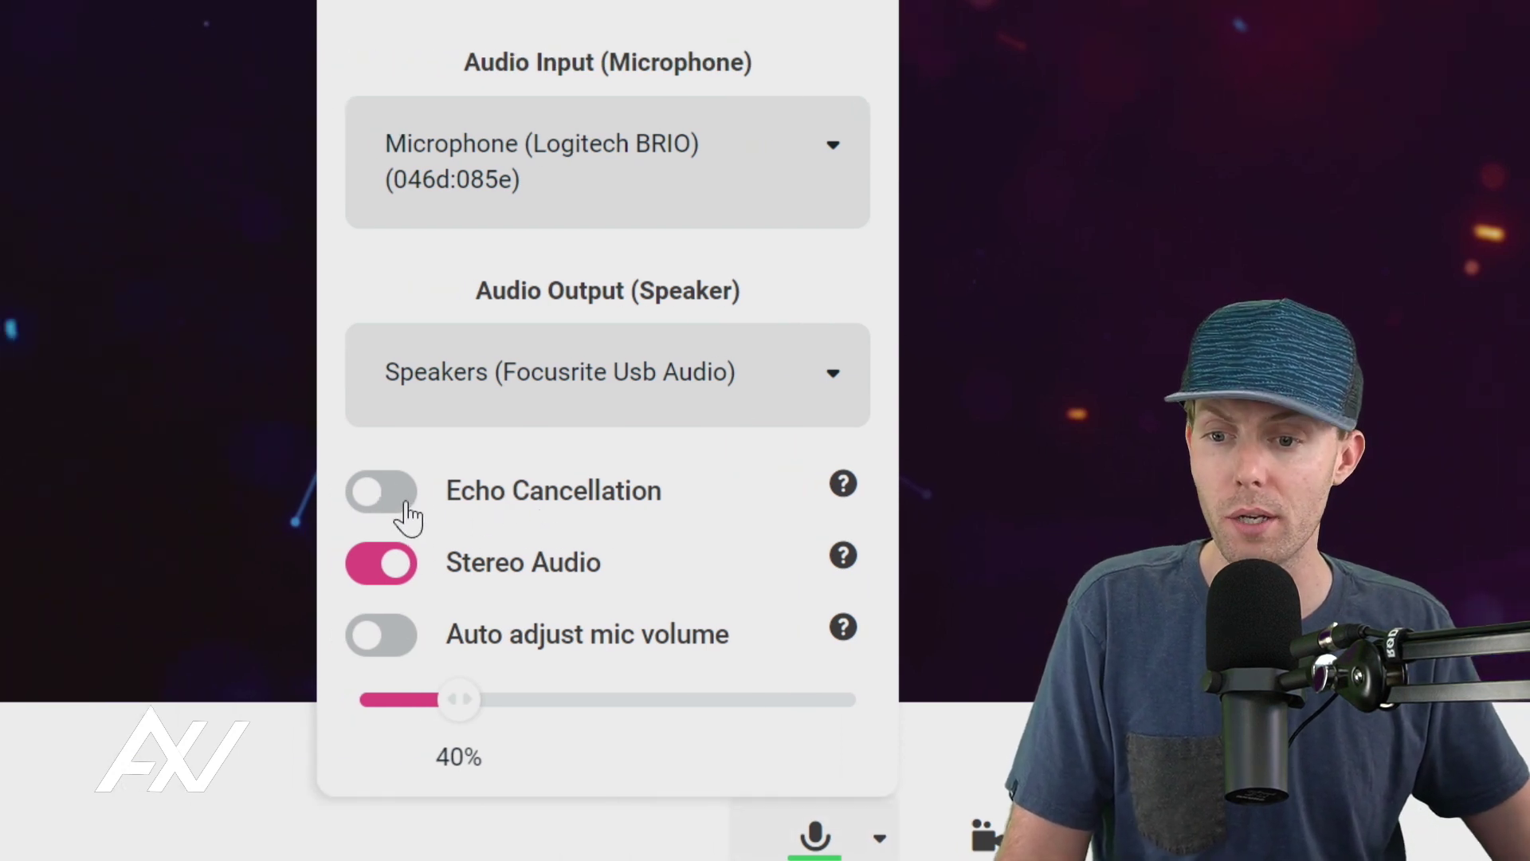
click(393, 584)
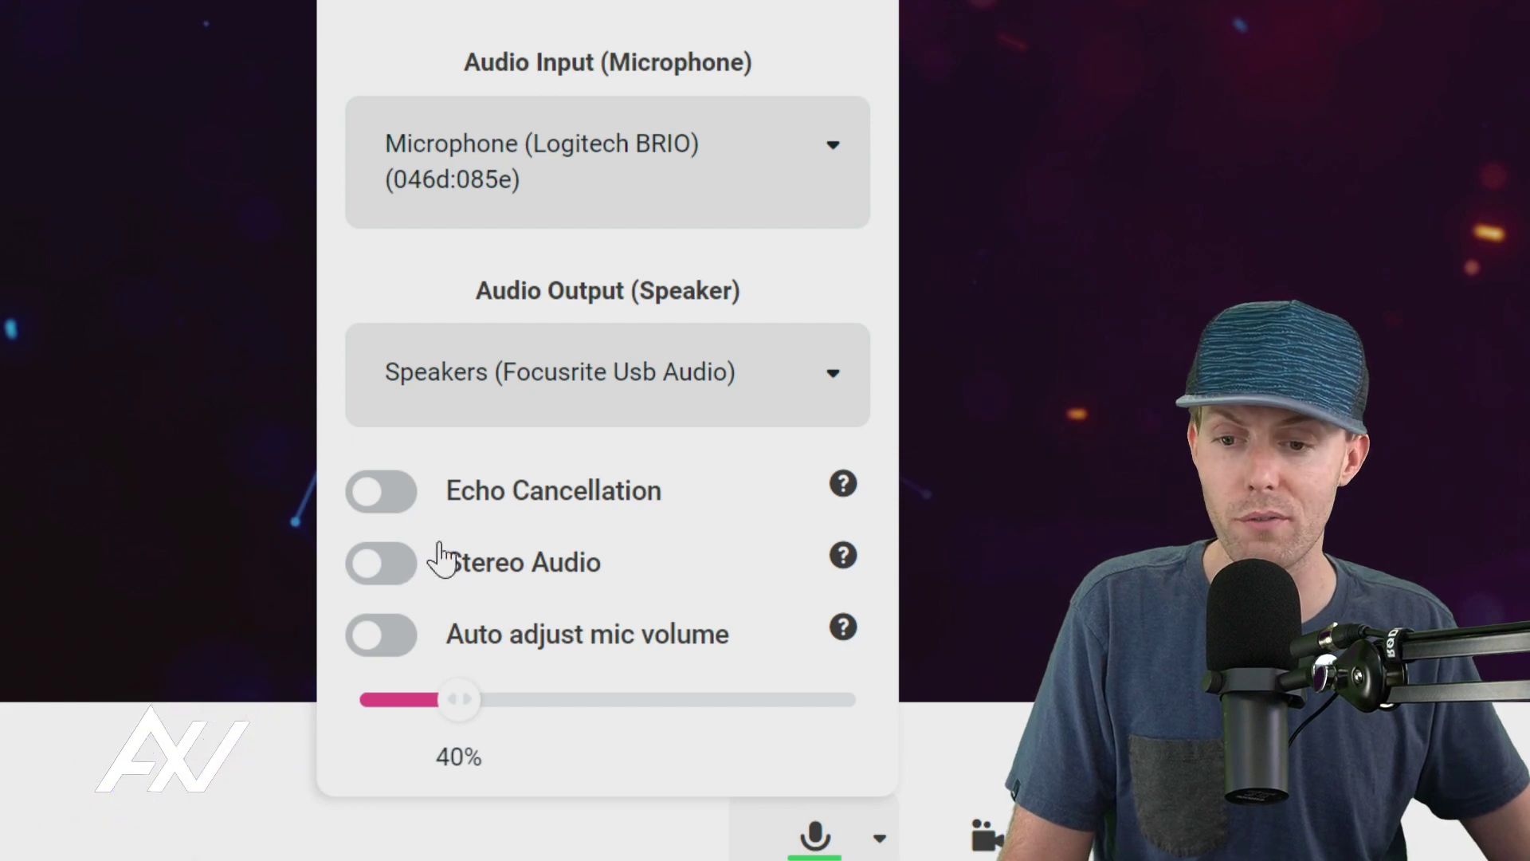
click(412, 503)
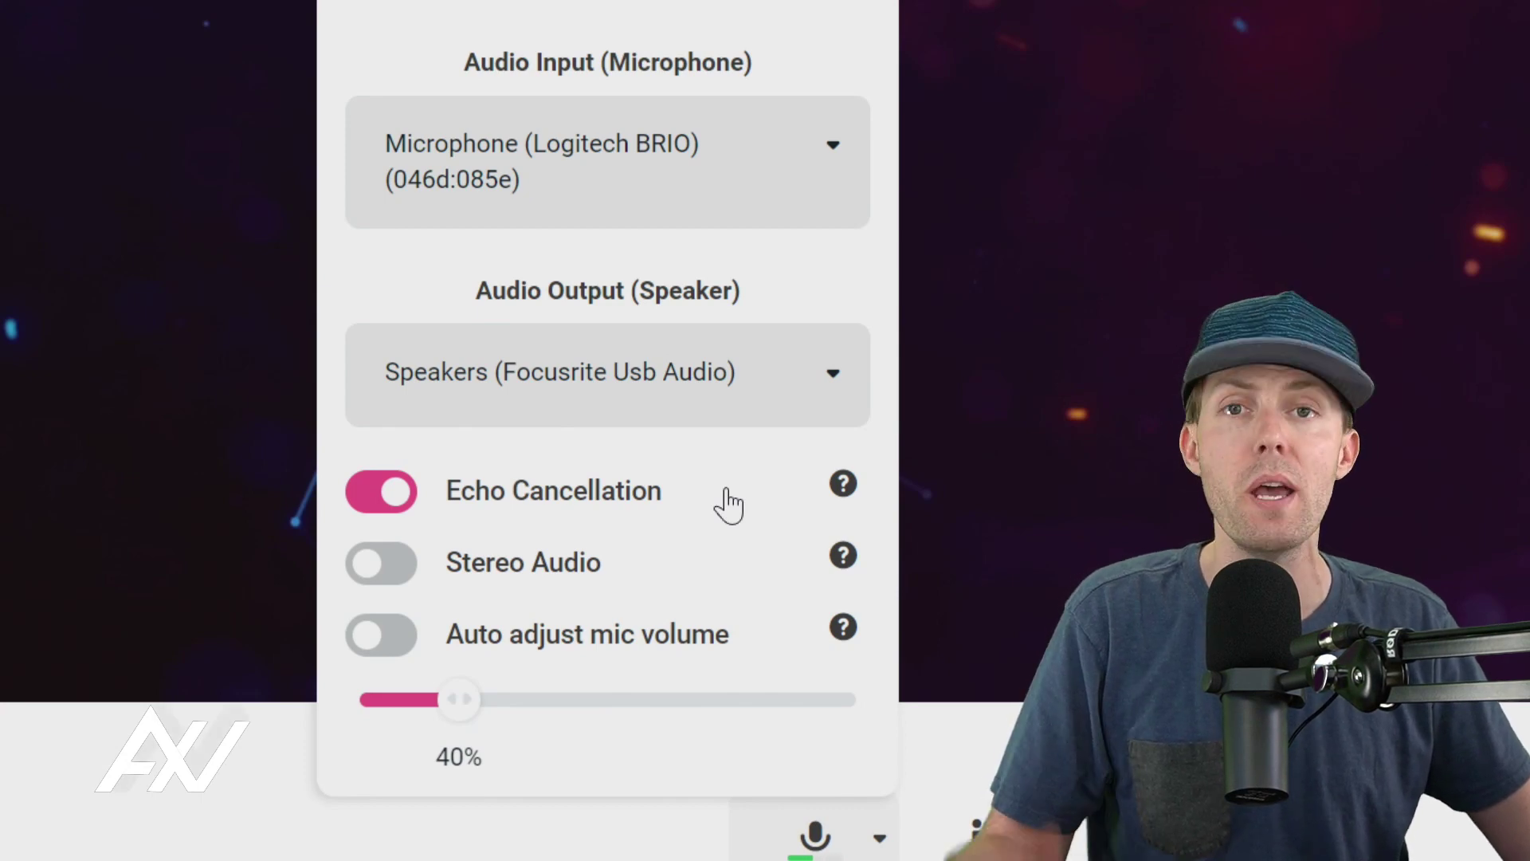
click(388, 492)
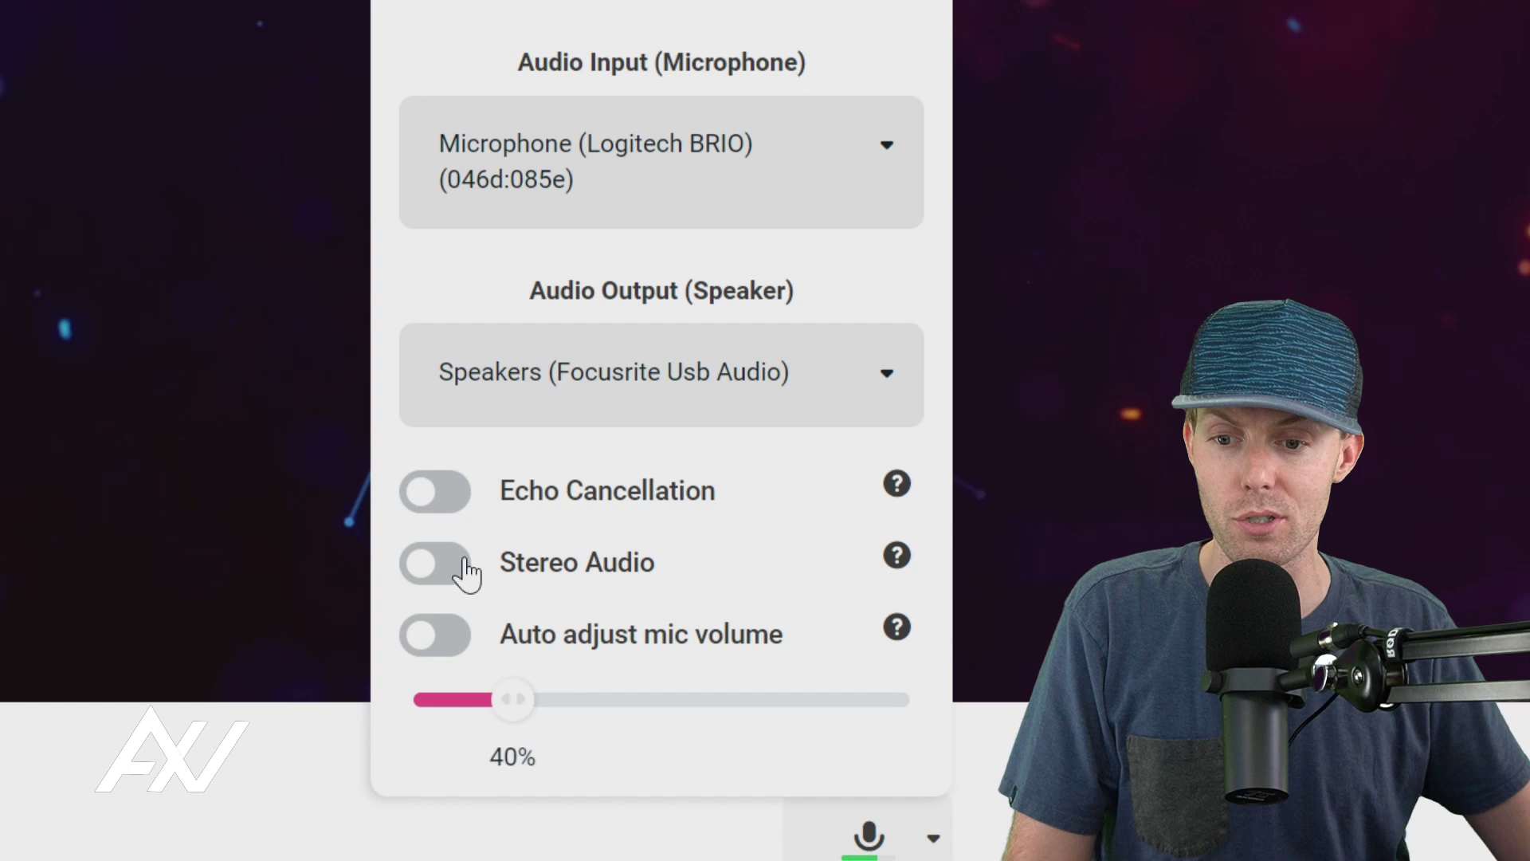
click(446, 572)
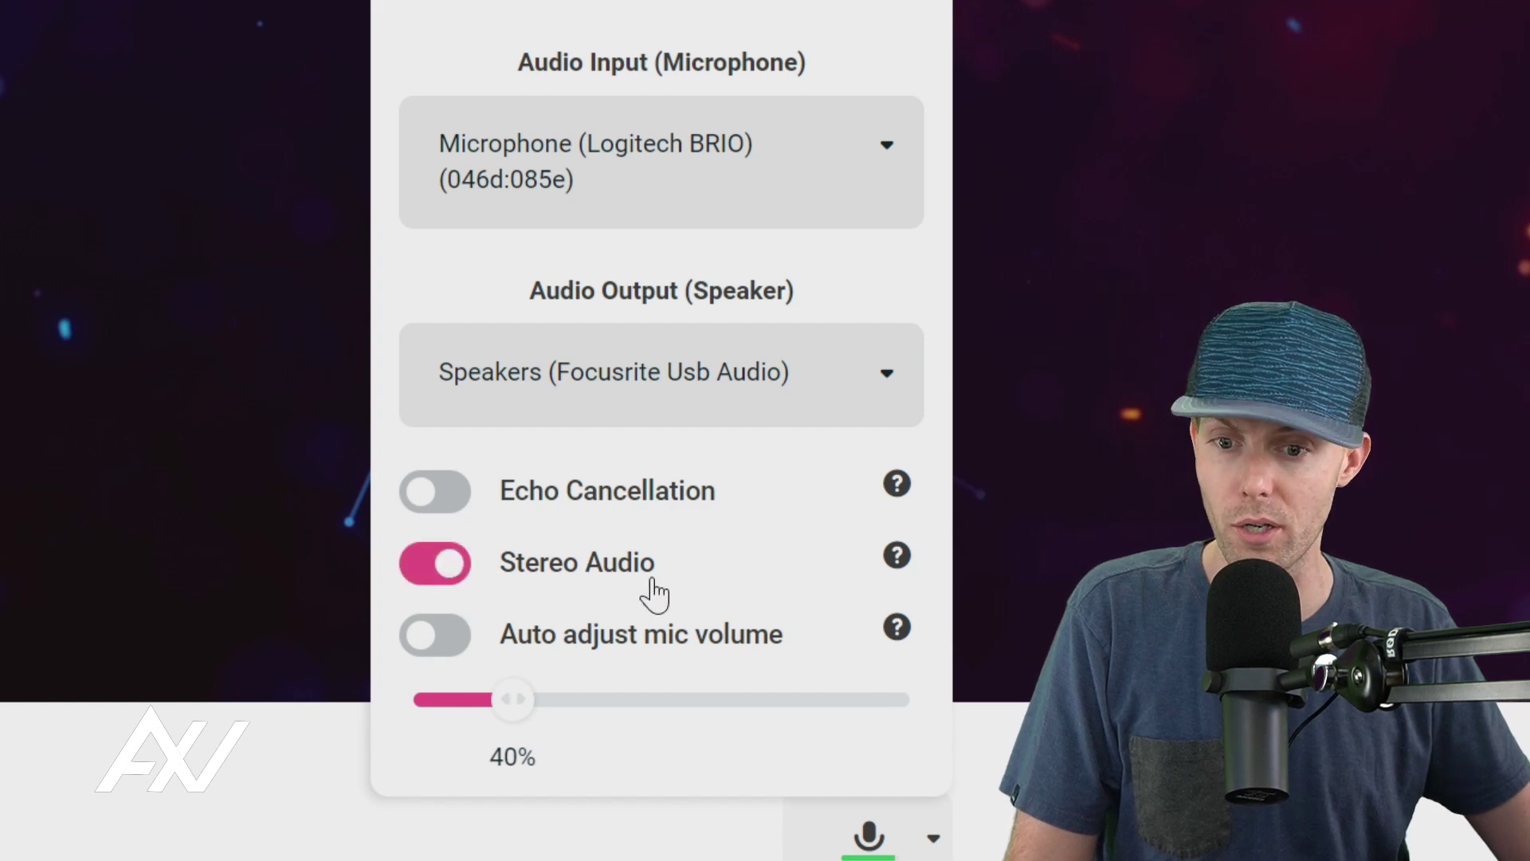
Switch Auto adjust mic volume on and back off, set the microphone level to 30%, and close the audio settings
mouse_move(889, 574)
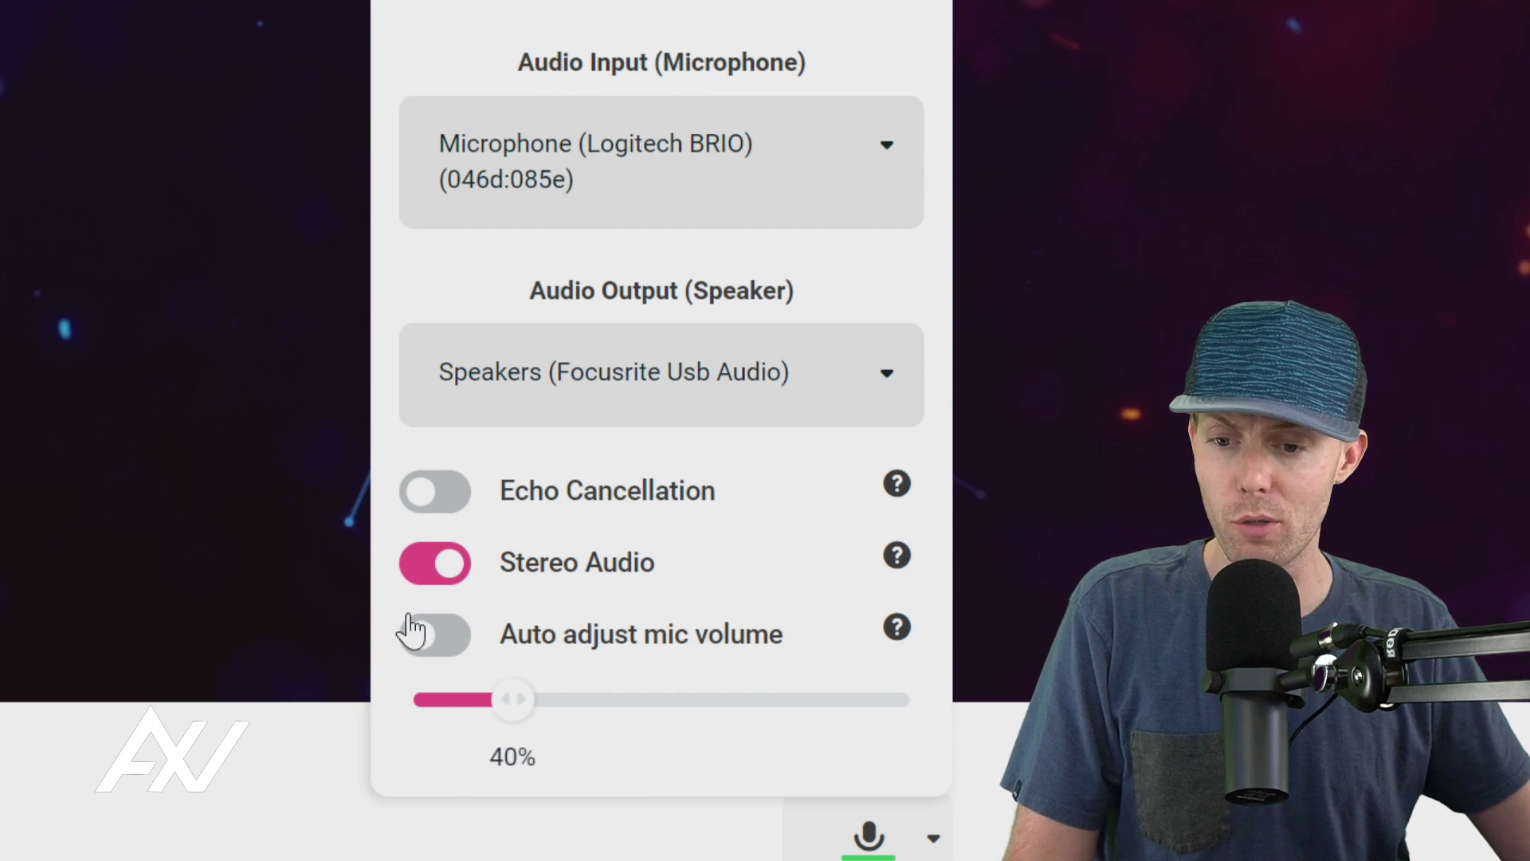
click(455, 658)
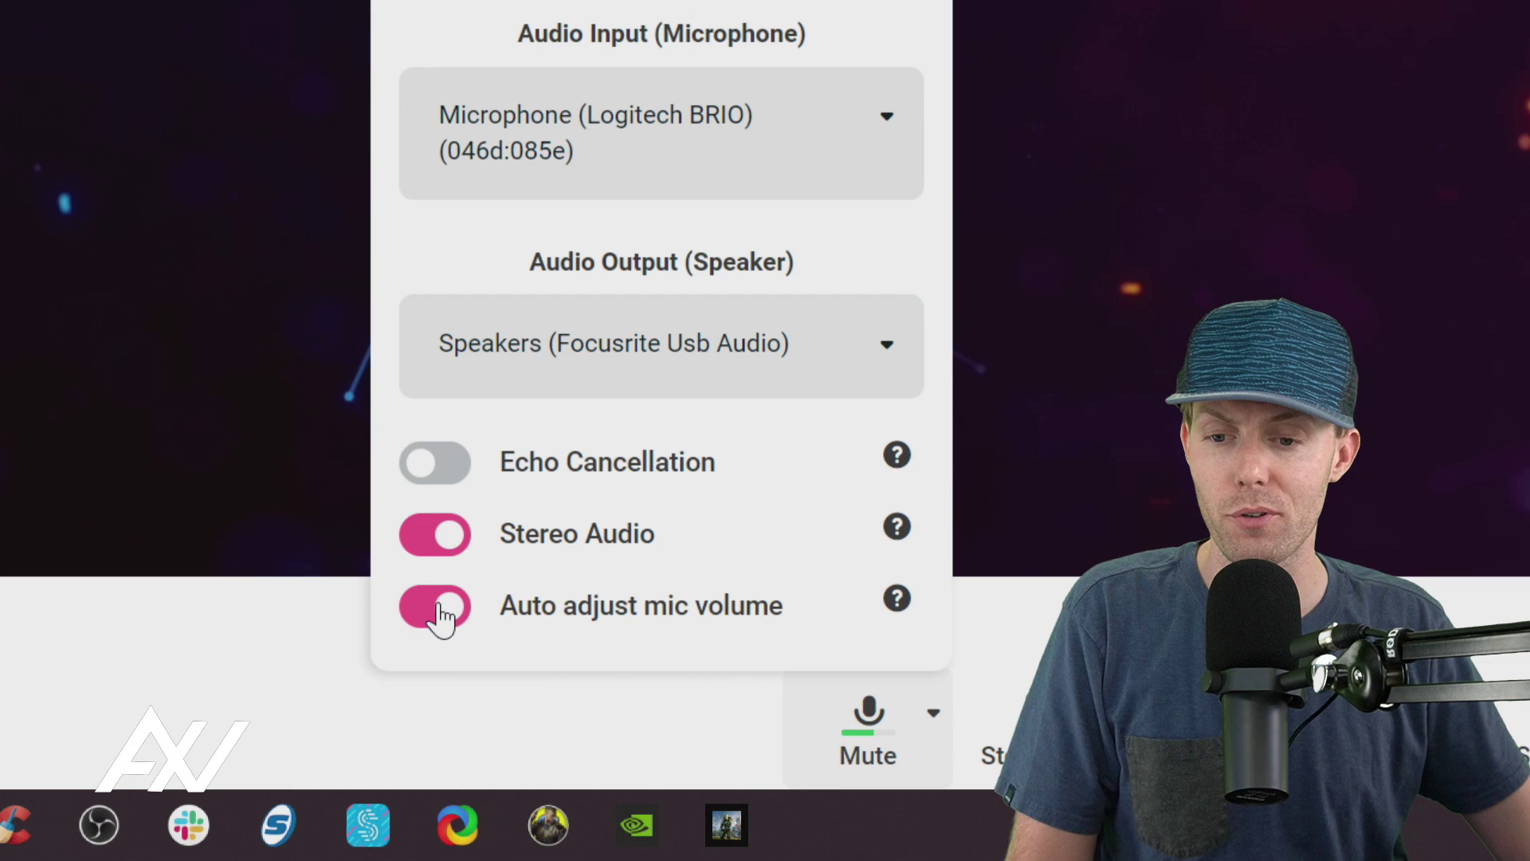
click(440, 614)
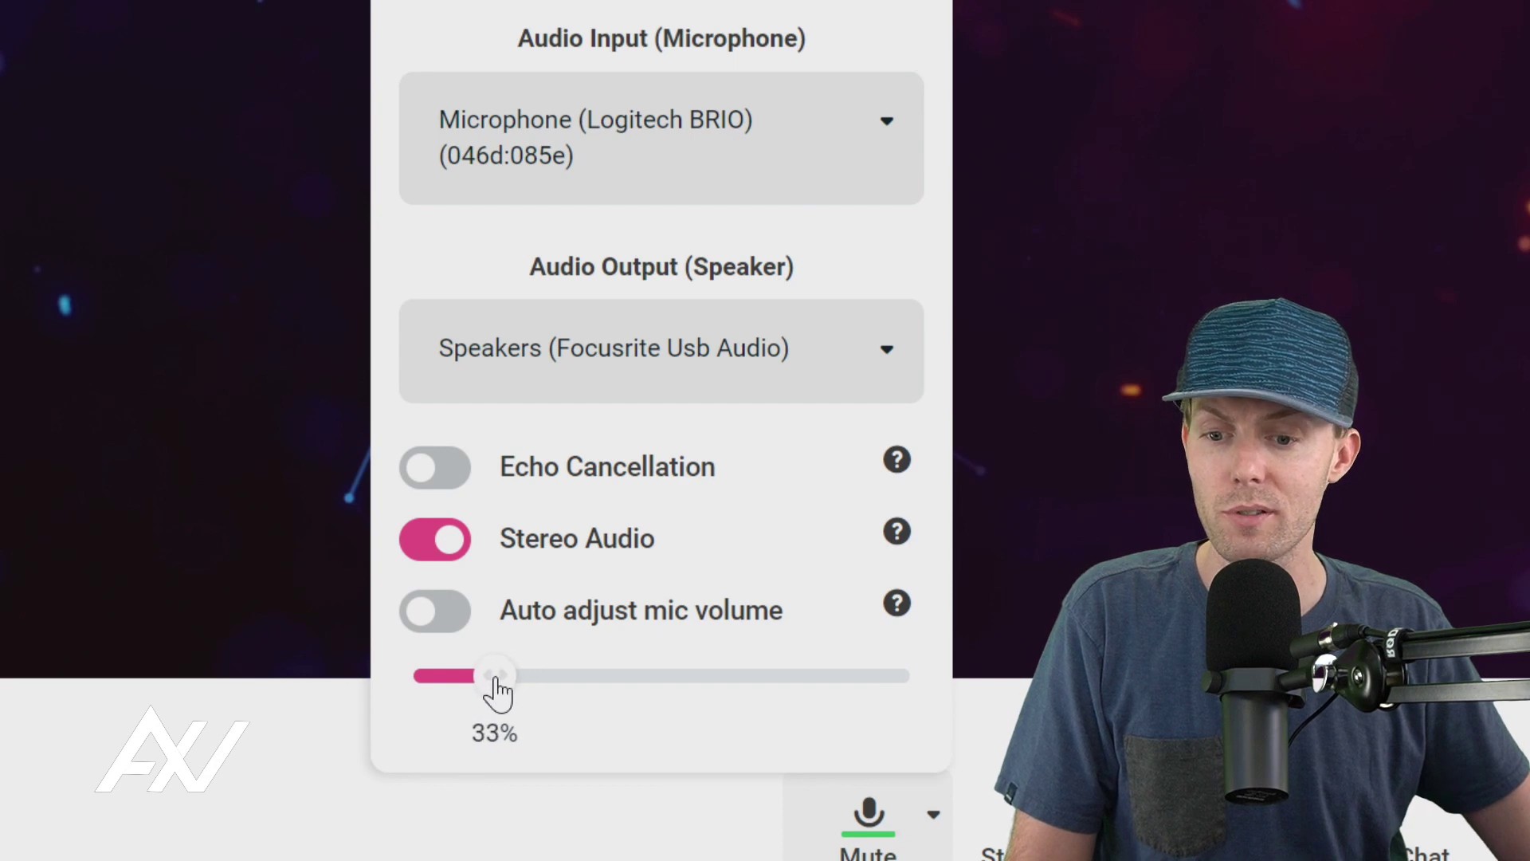
drag(495, 692, 490, 693)
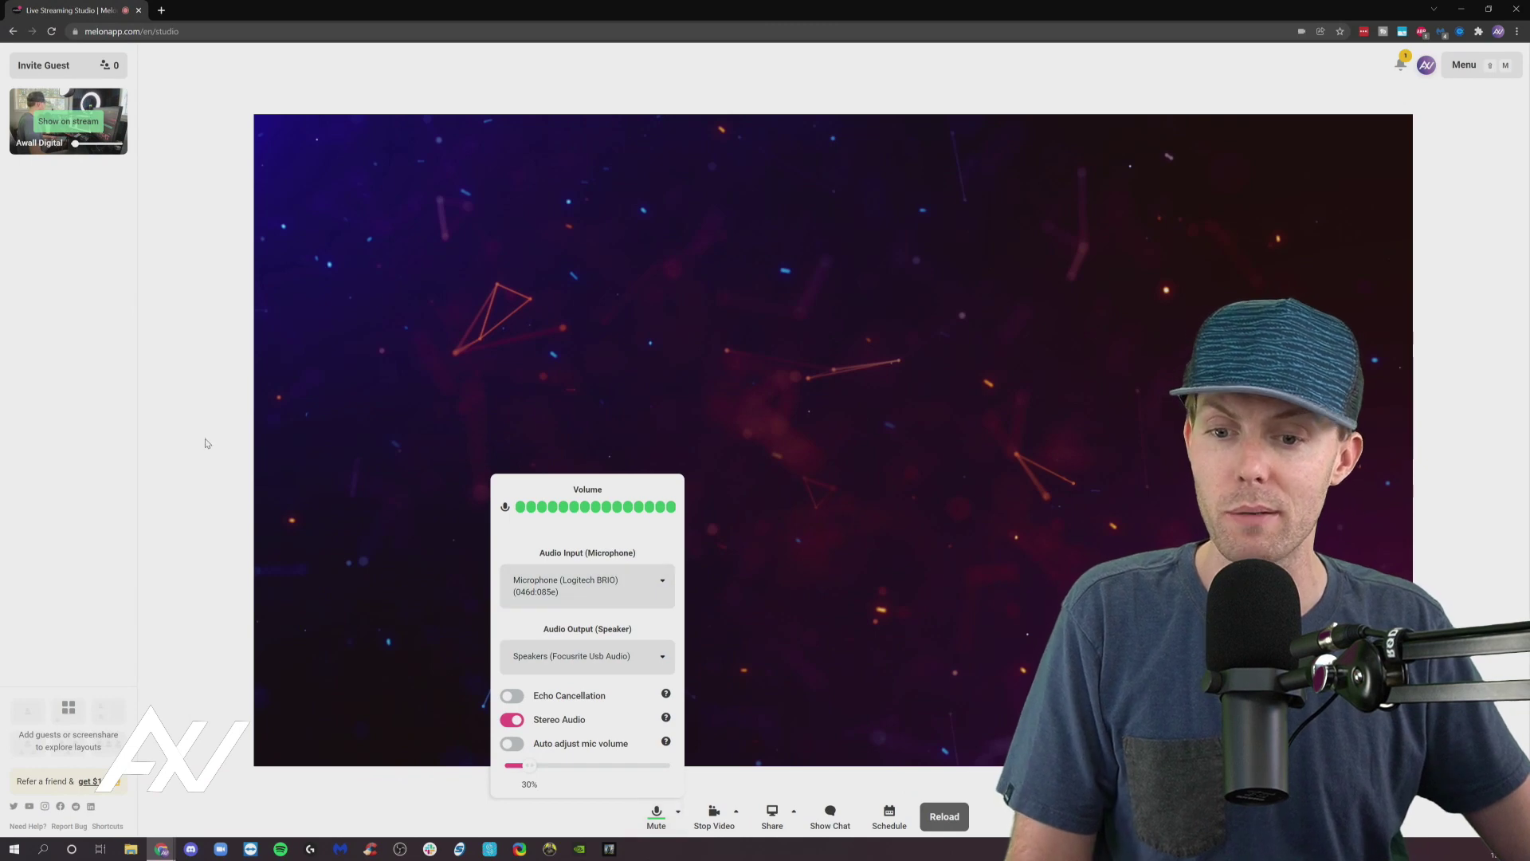
click(206, 443)
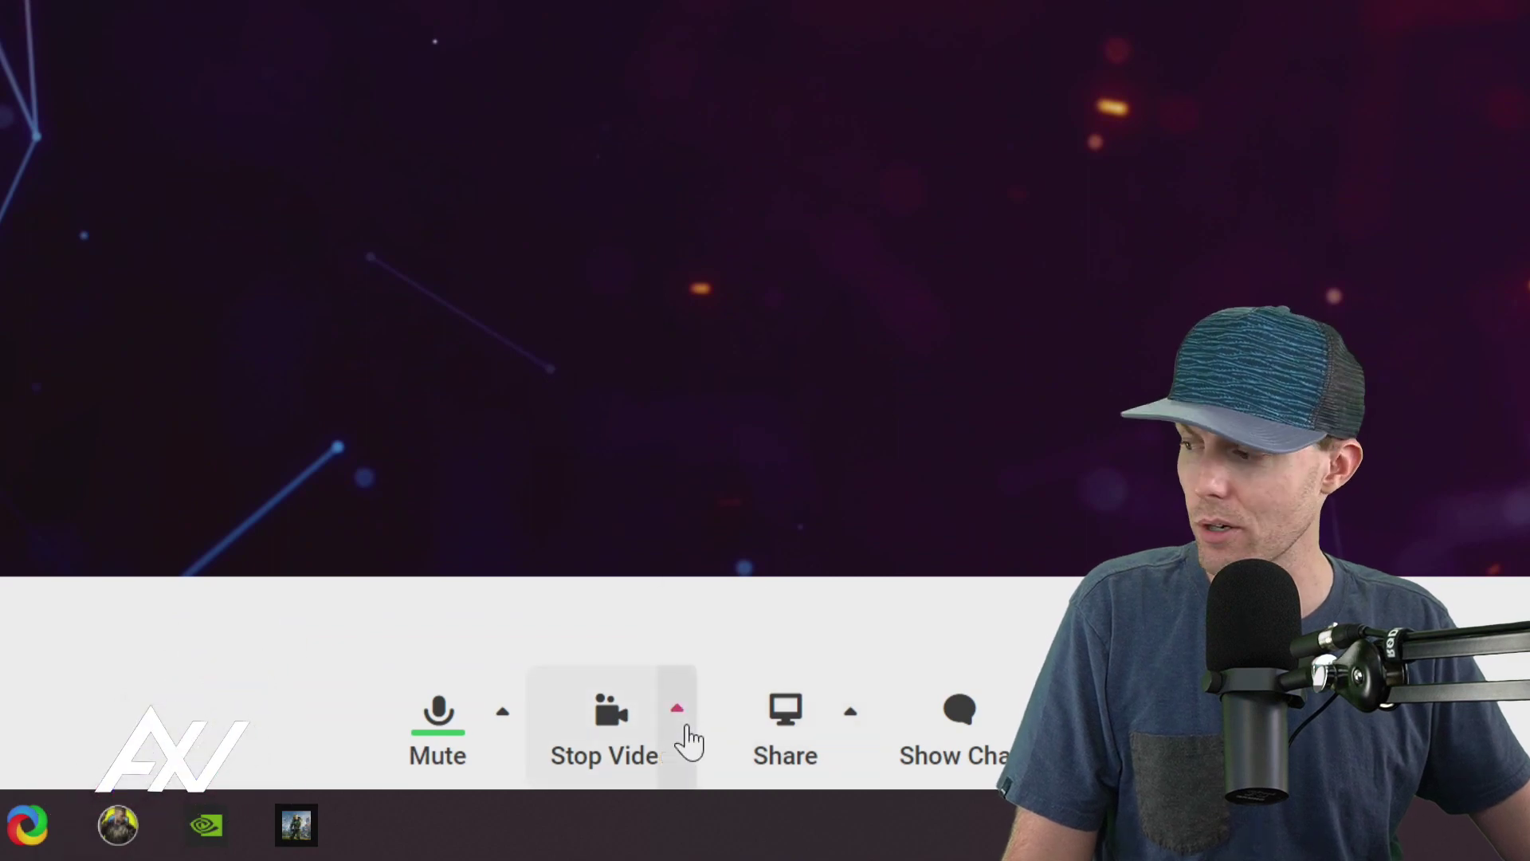
Set the camera's video input to Logitech BRIO and its resolution to Full HD Resolution (1080p @ 30fps)
click(685, 727)
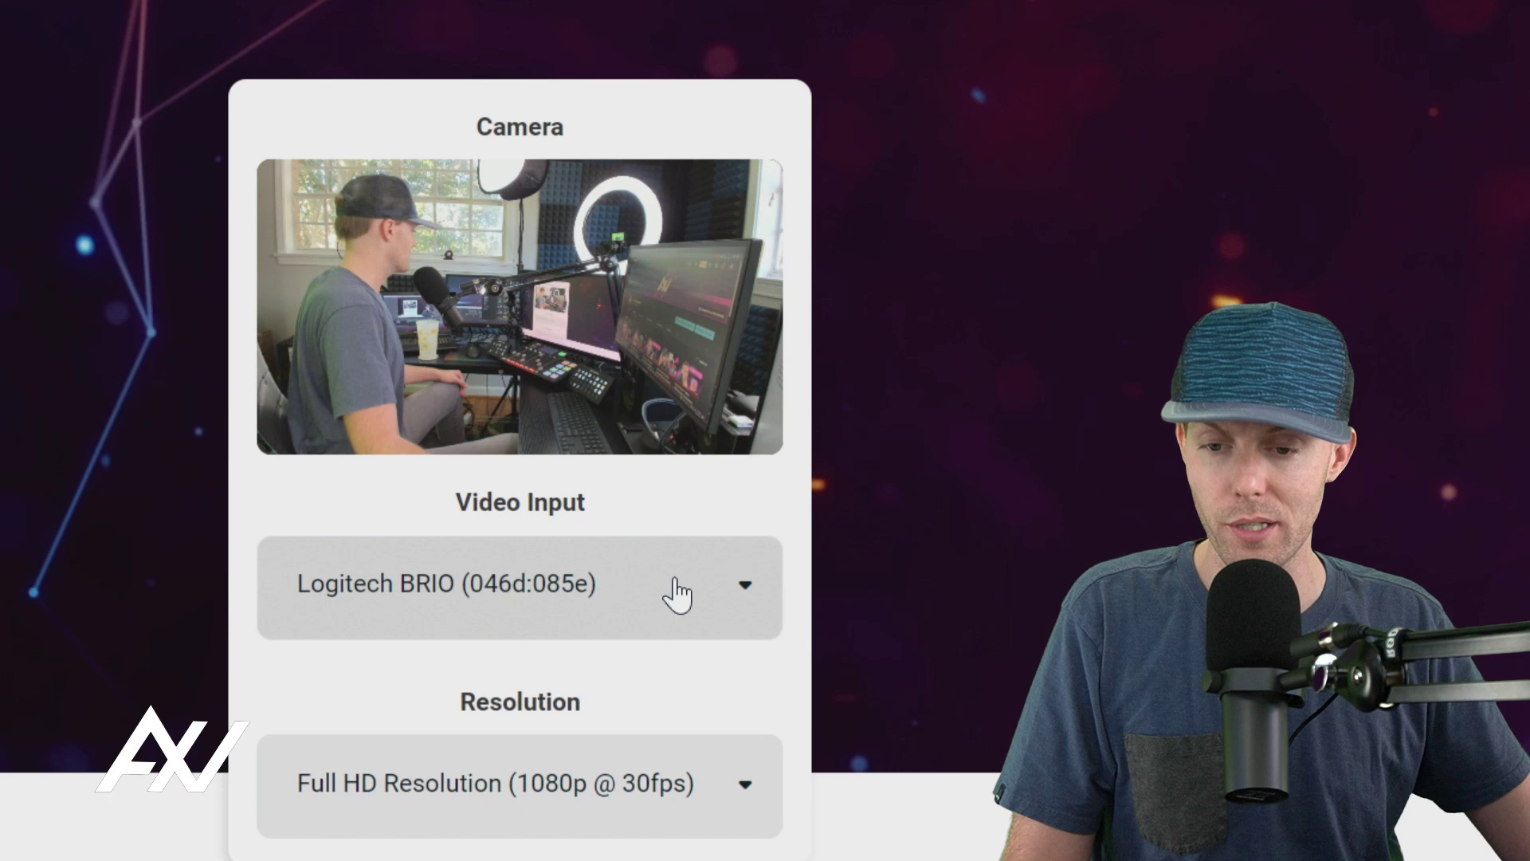
click(677, 595)
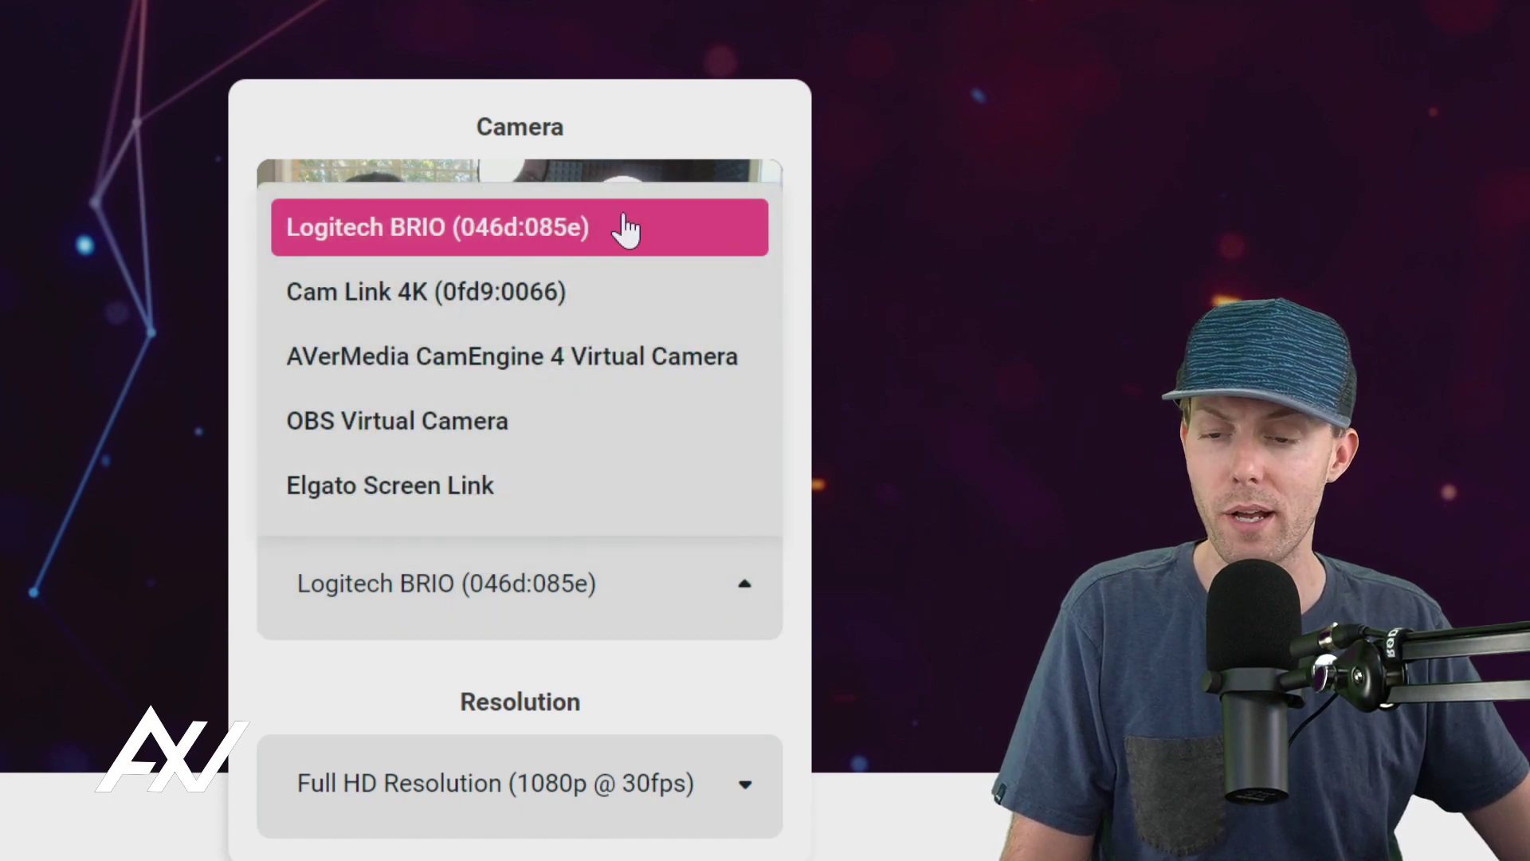
click(624, 228)
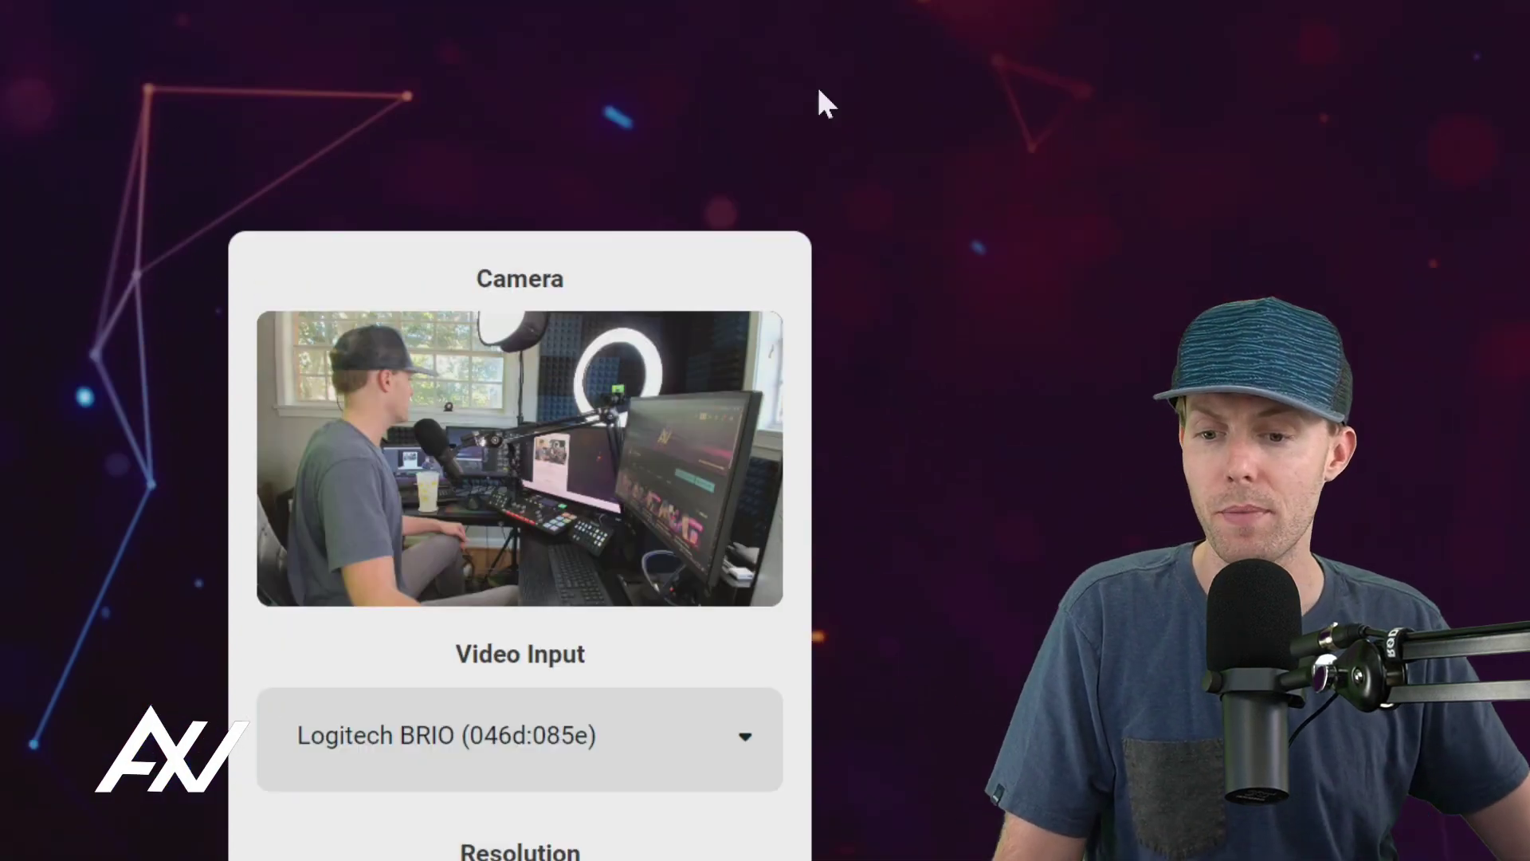
click(615, 609)
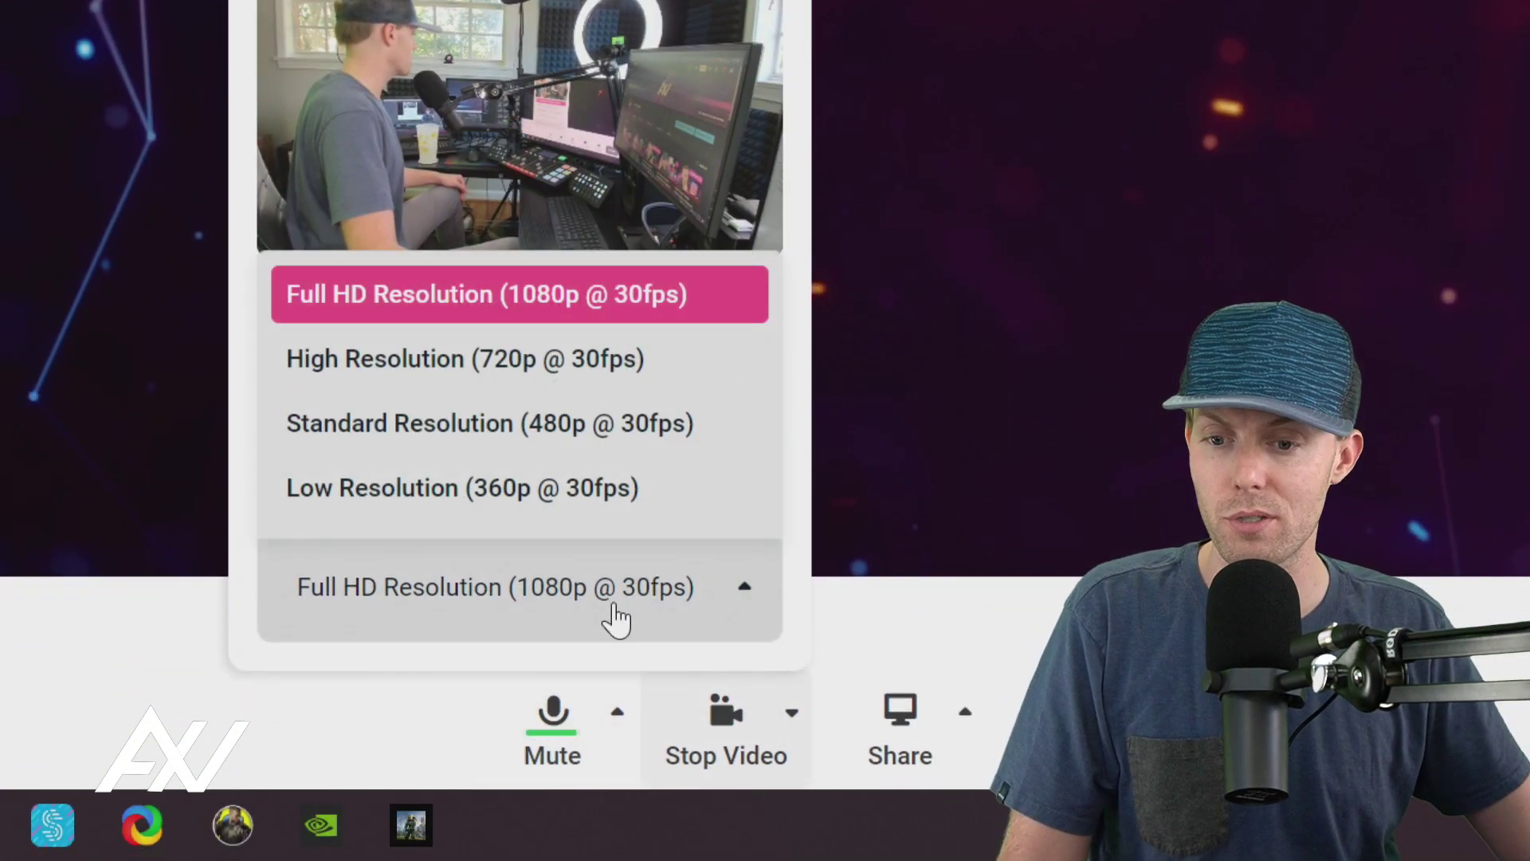
click(698, 311)
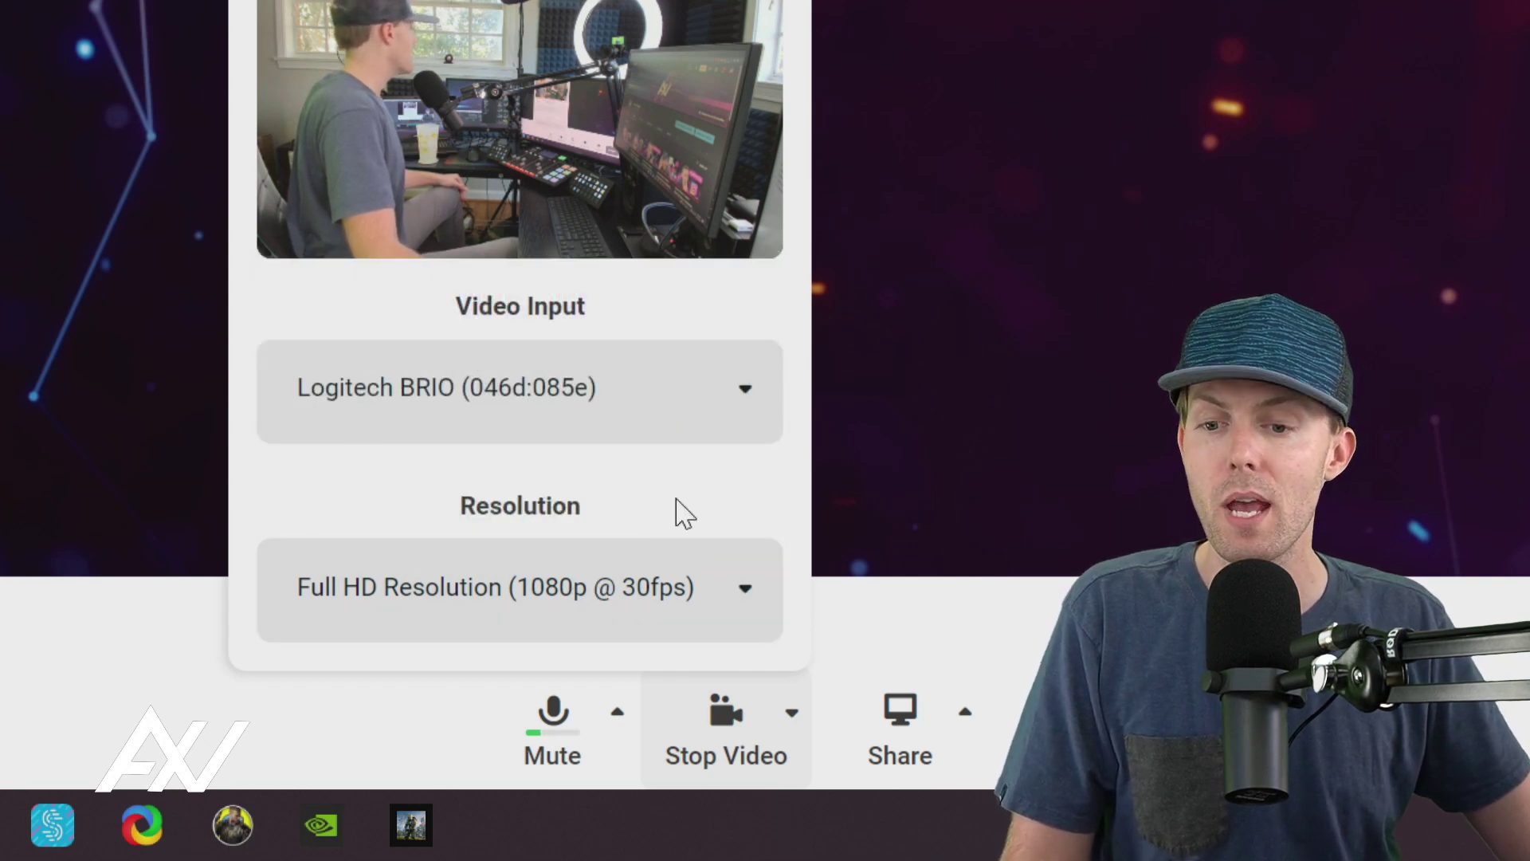
click(949, 403)
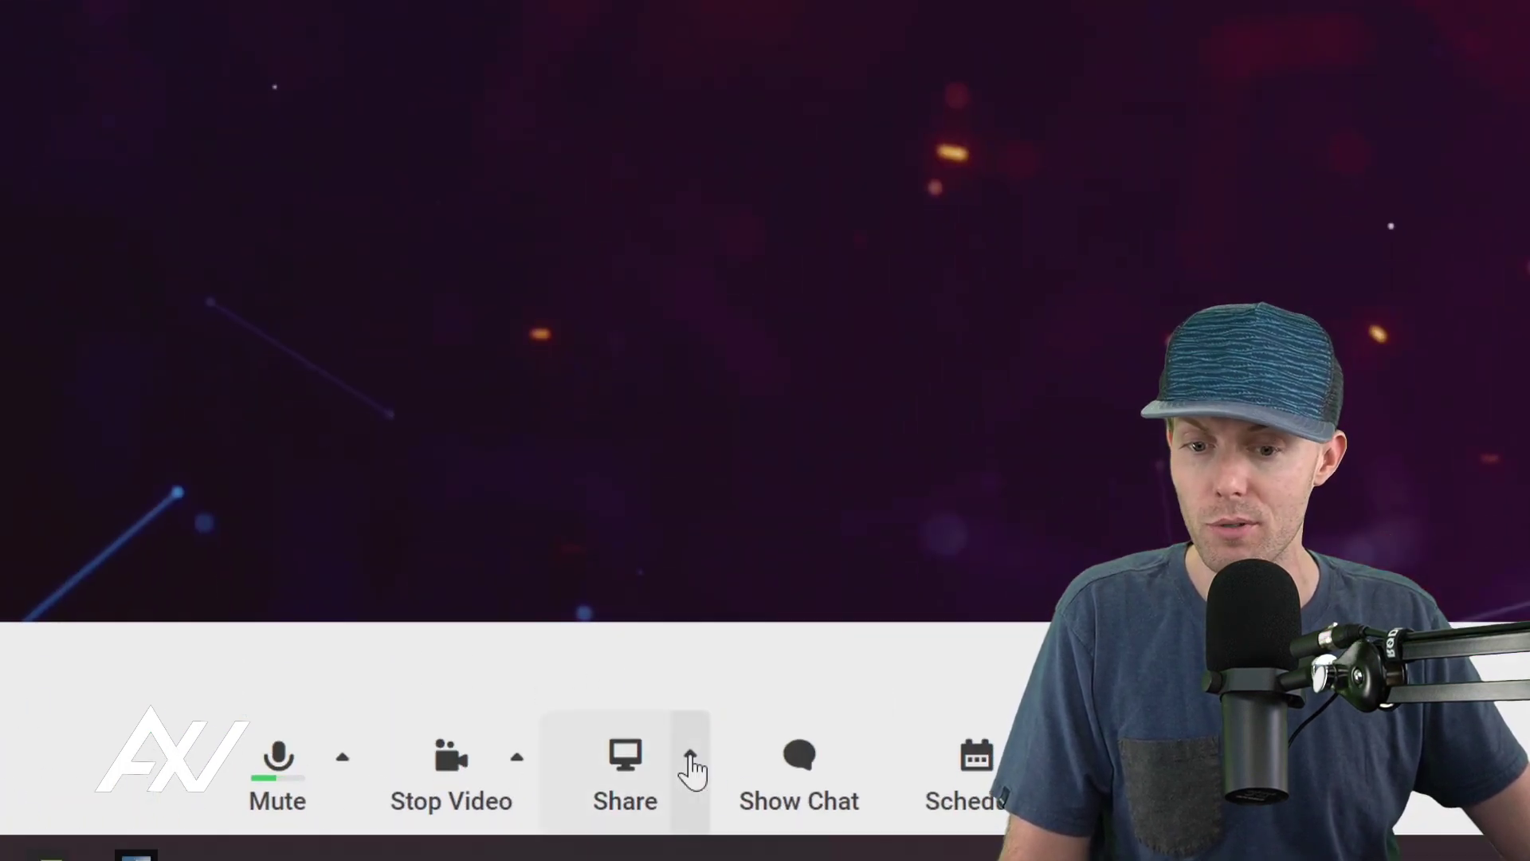
Check the Share Screen settings, start a screen share and accept the notice about sharing
click(690, 762)
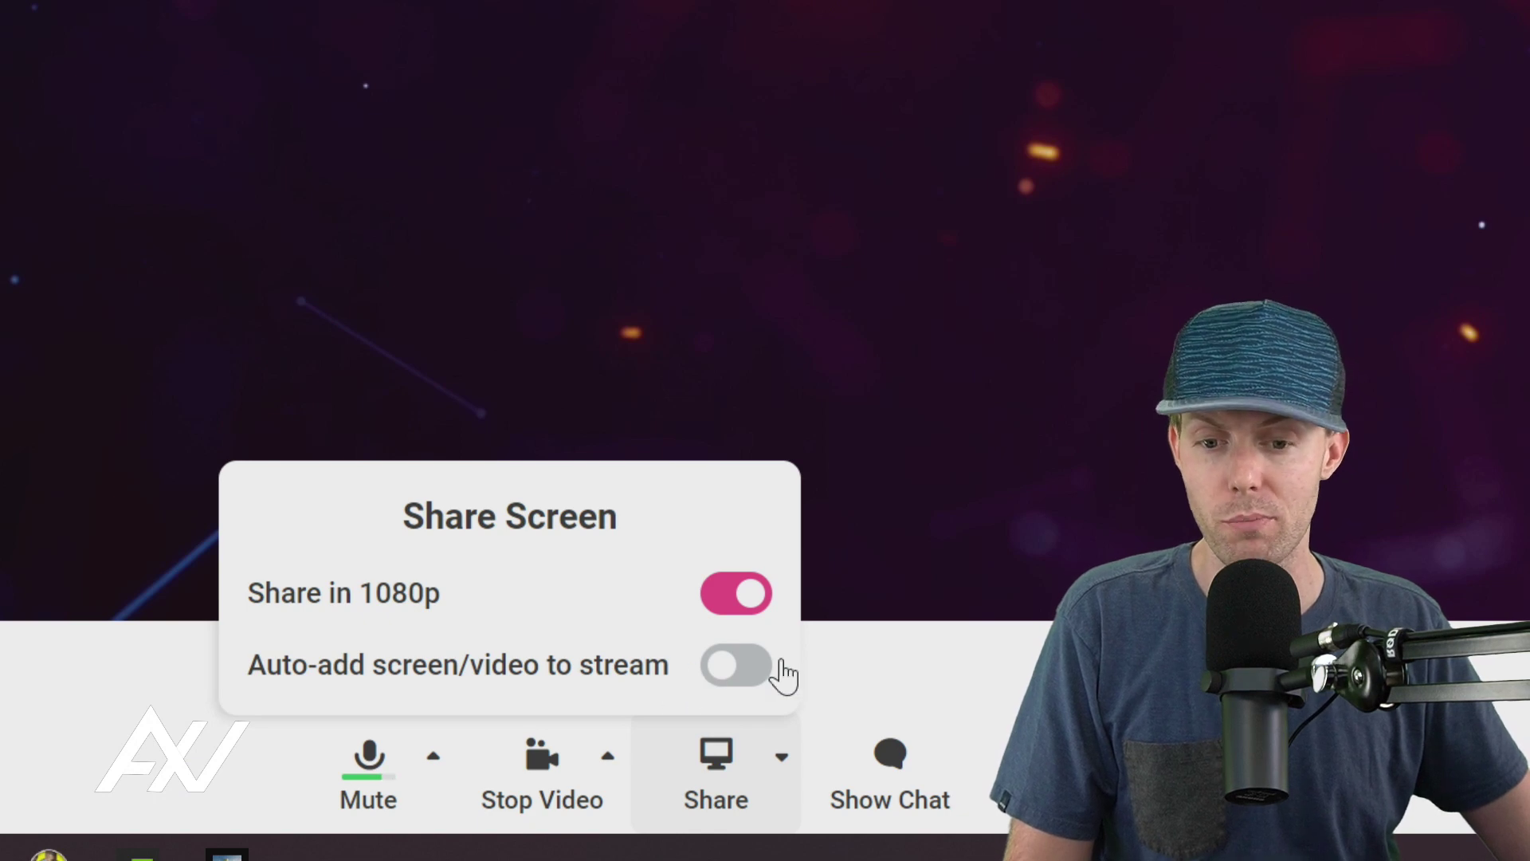
click(833, 660)
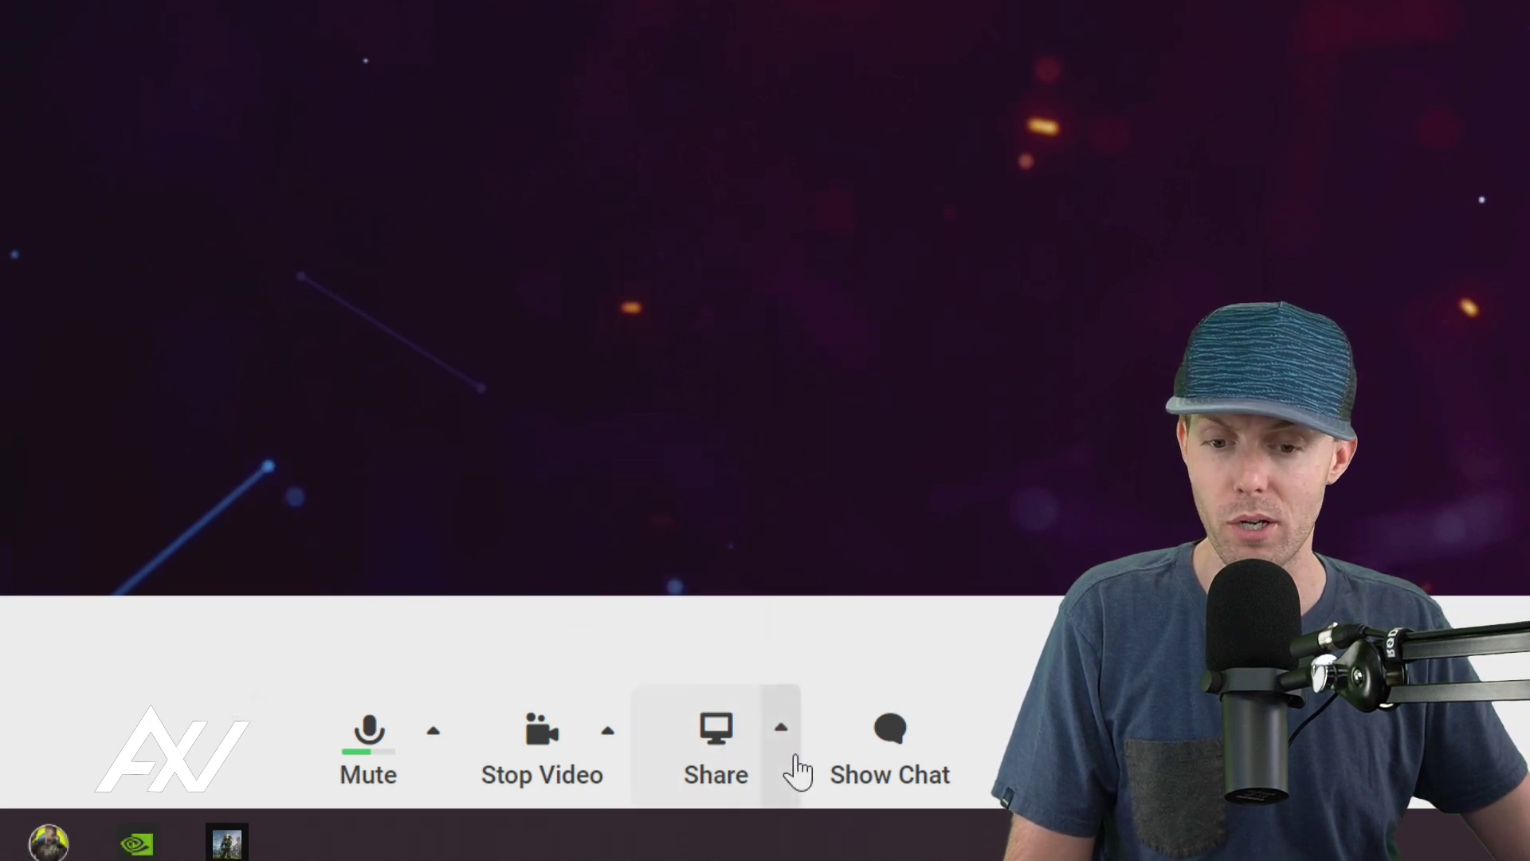
click(781, 731)
click(727, 769)
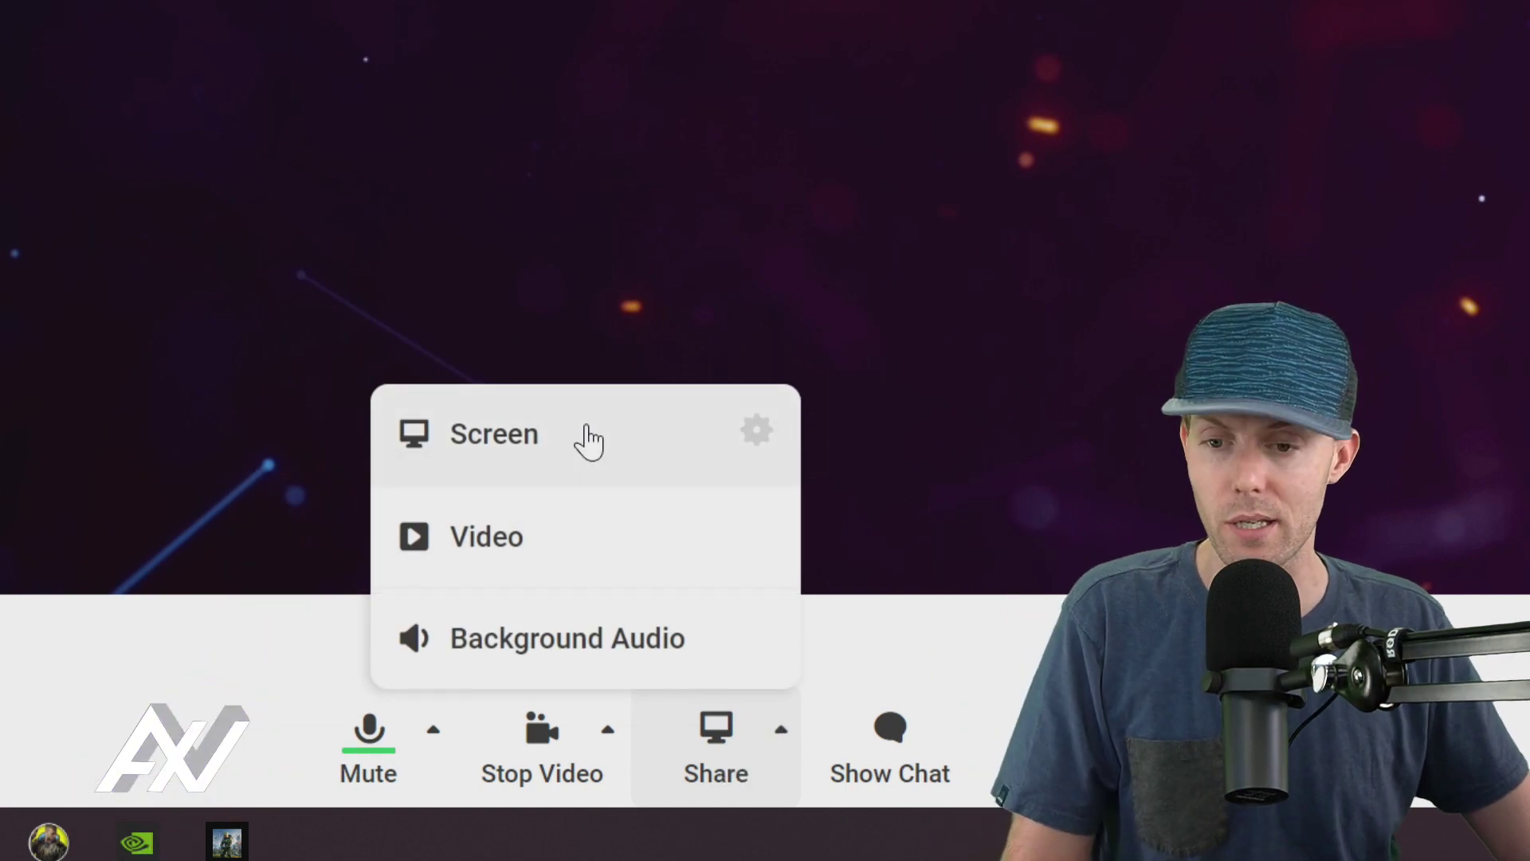
click(590, 441)
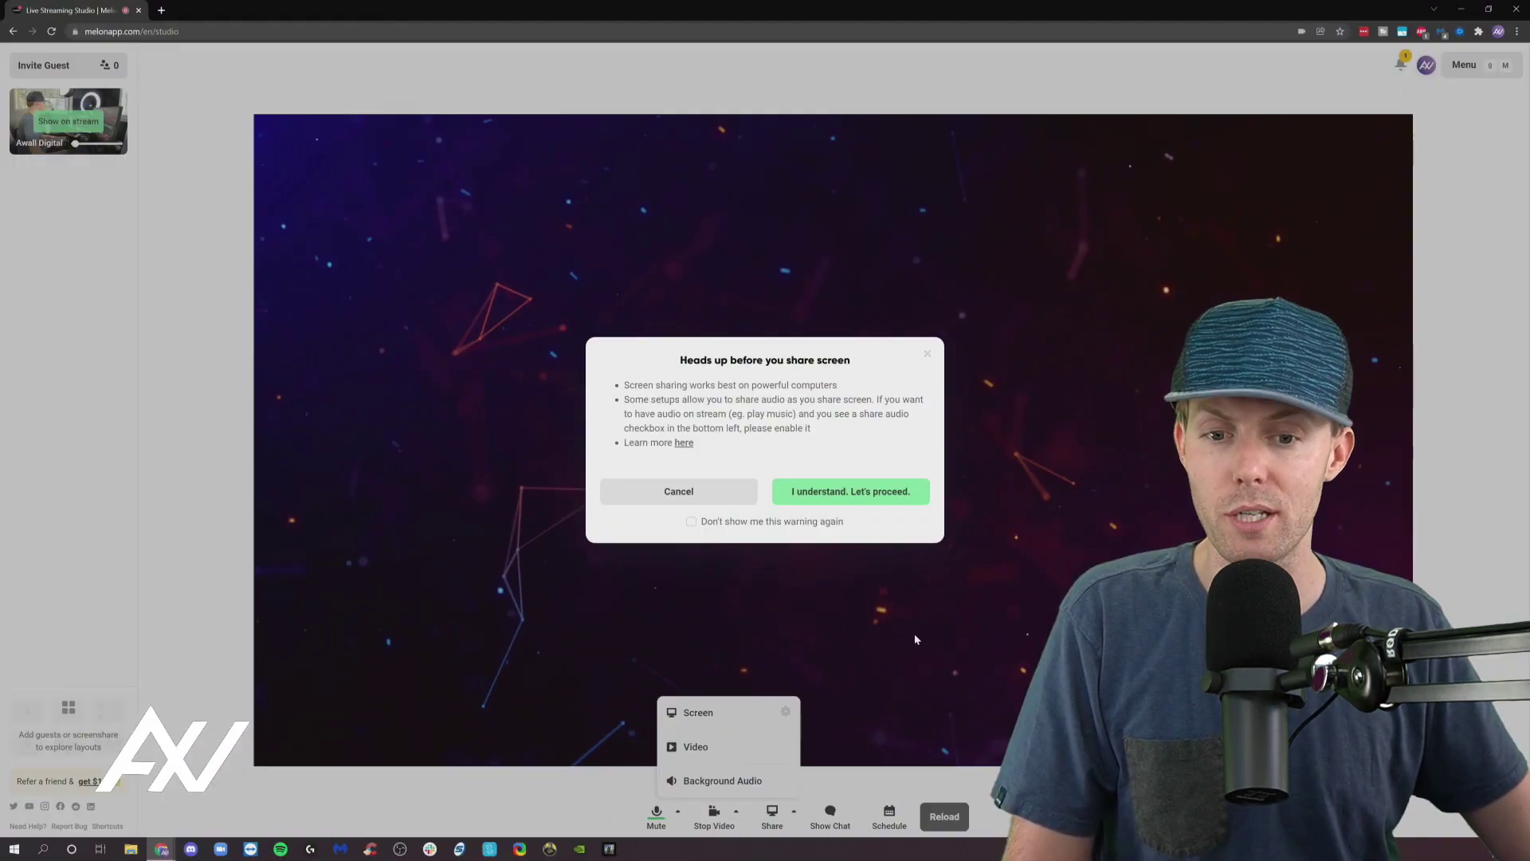
click(860, 497)
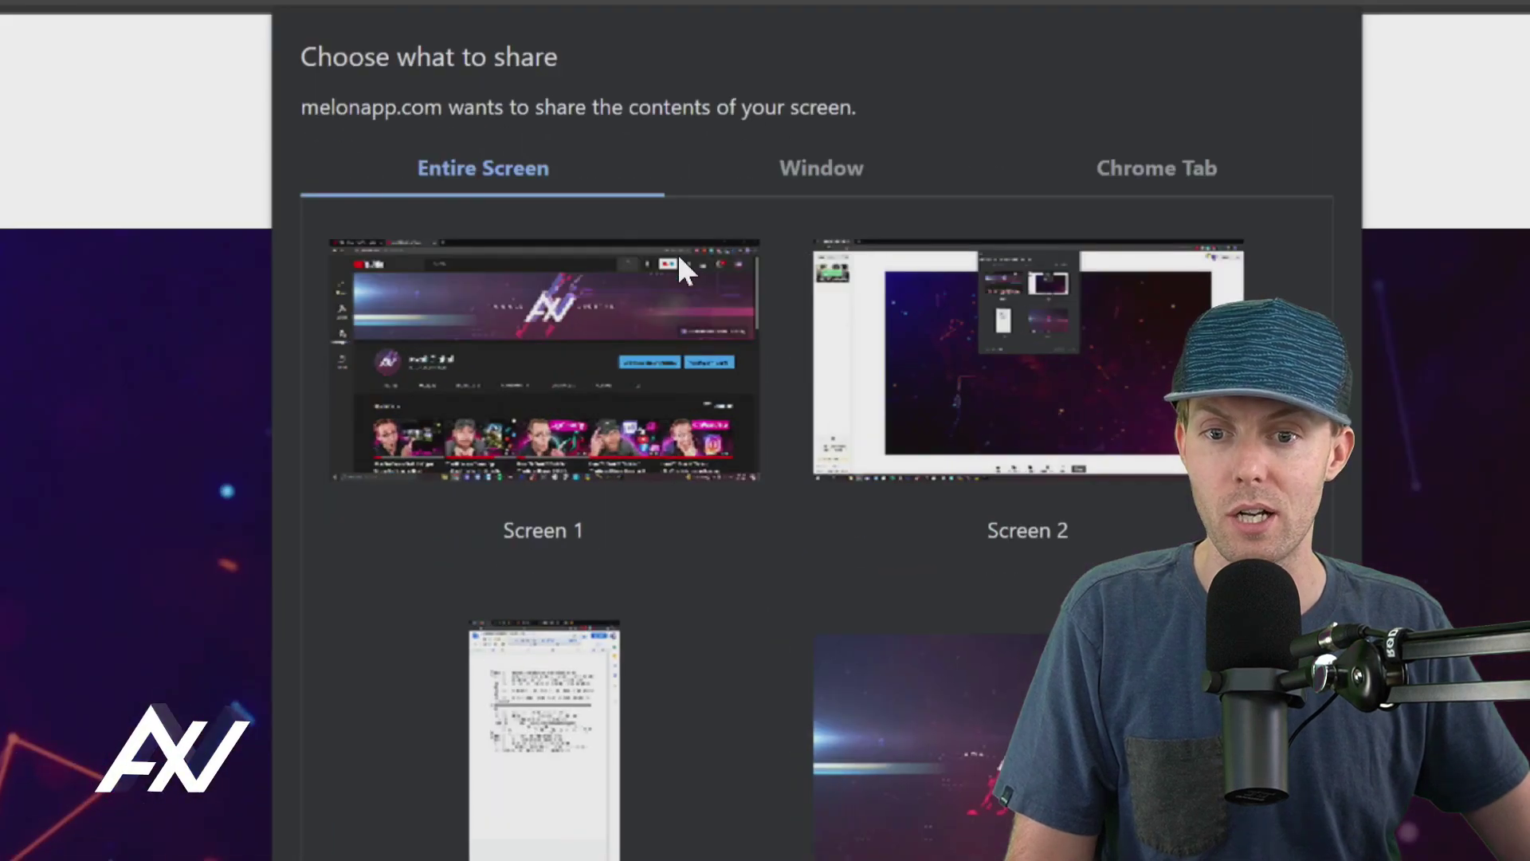
Look through the window and Chrome tab sources, and share the entire Screen 1 without system audio
click(806, 174)
click(1139, 170)
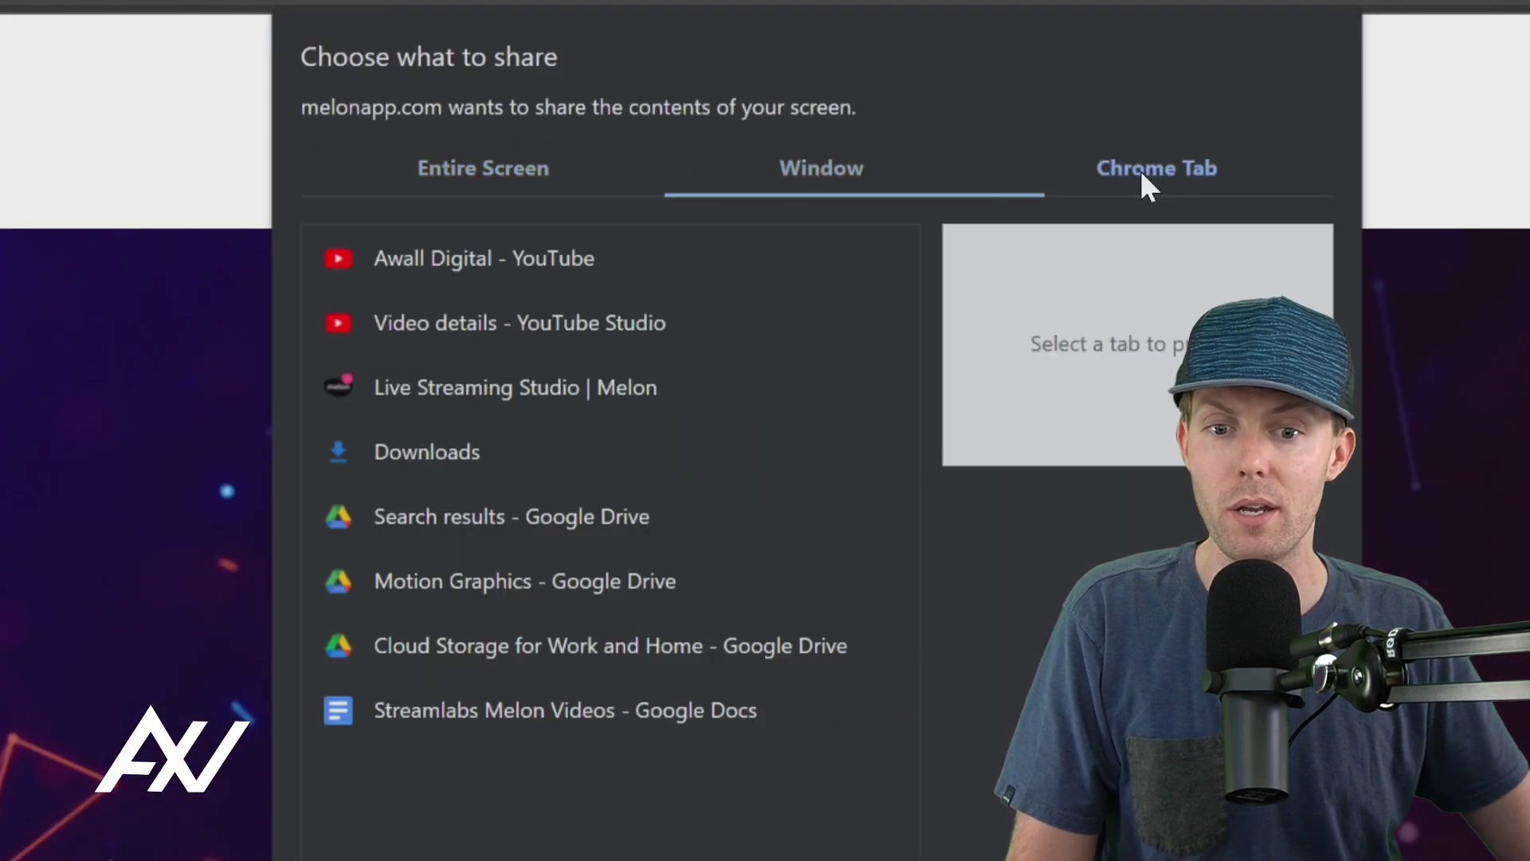
click(421, 182)
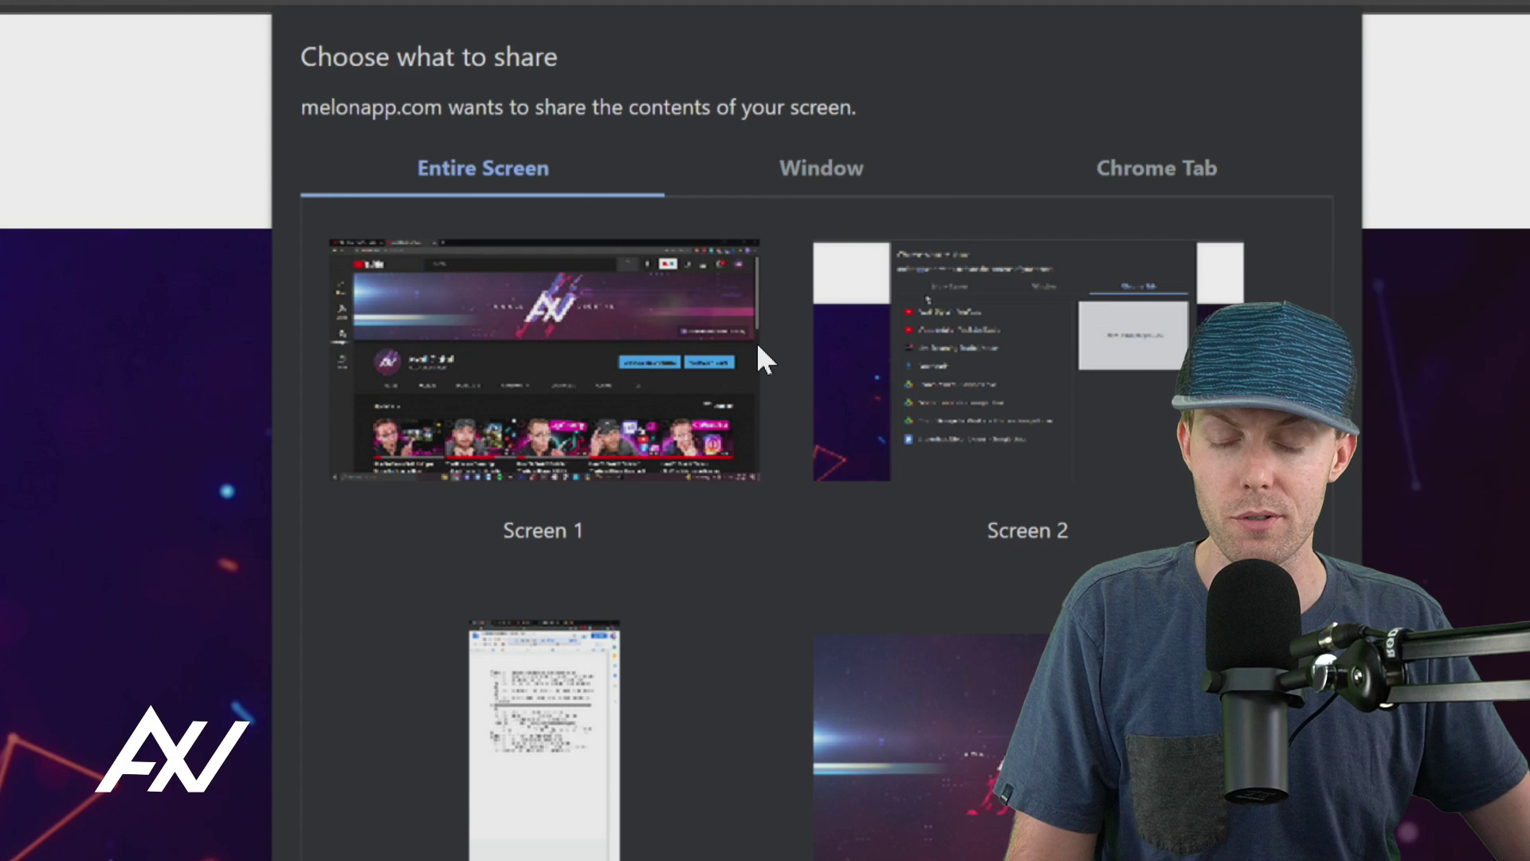
click(593, 387)
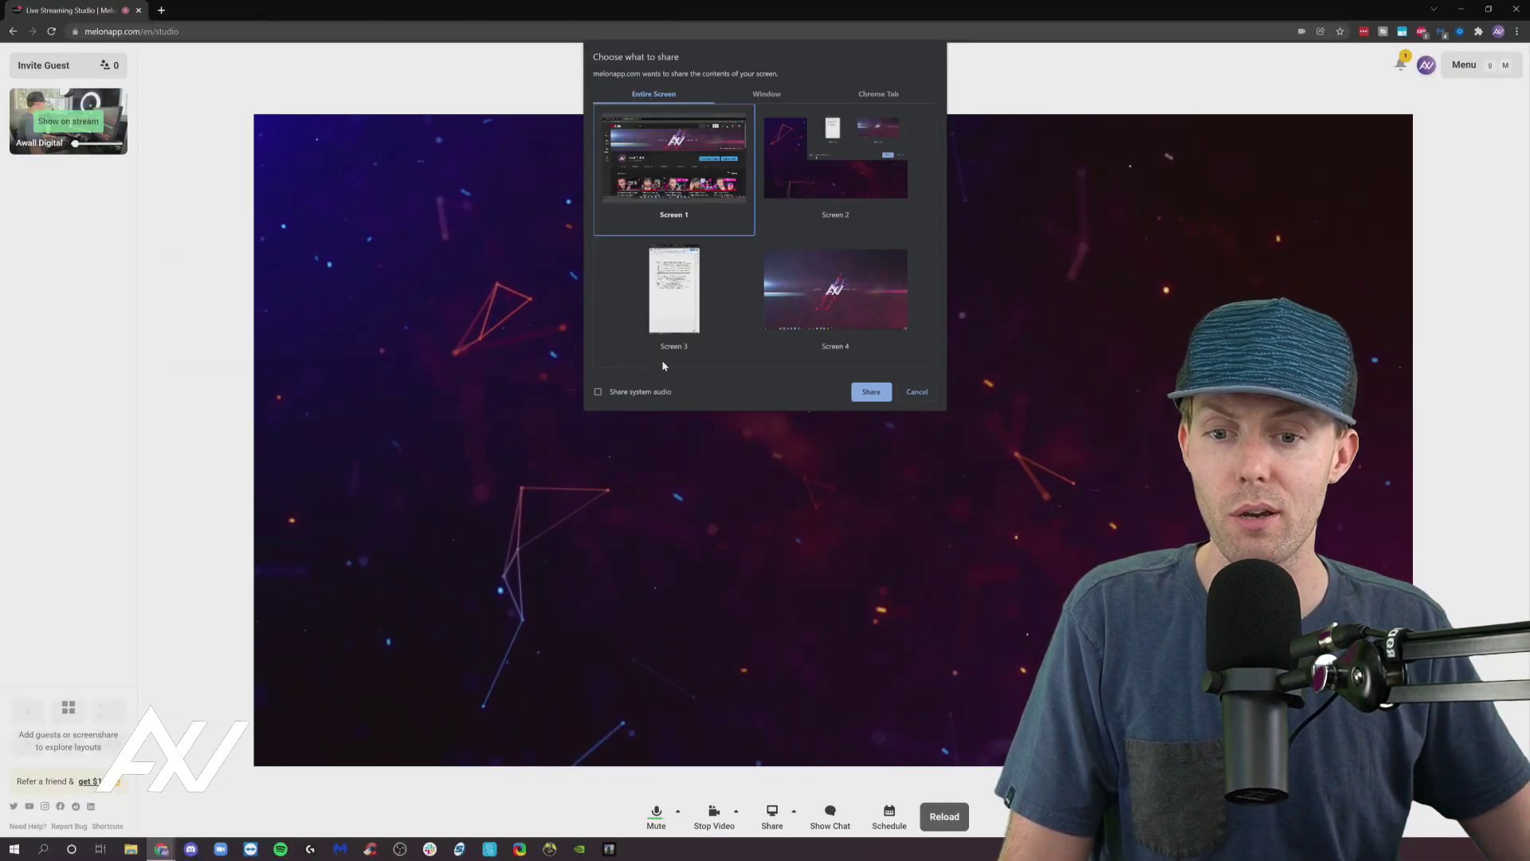
click(869, 389)
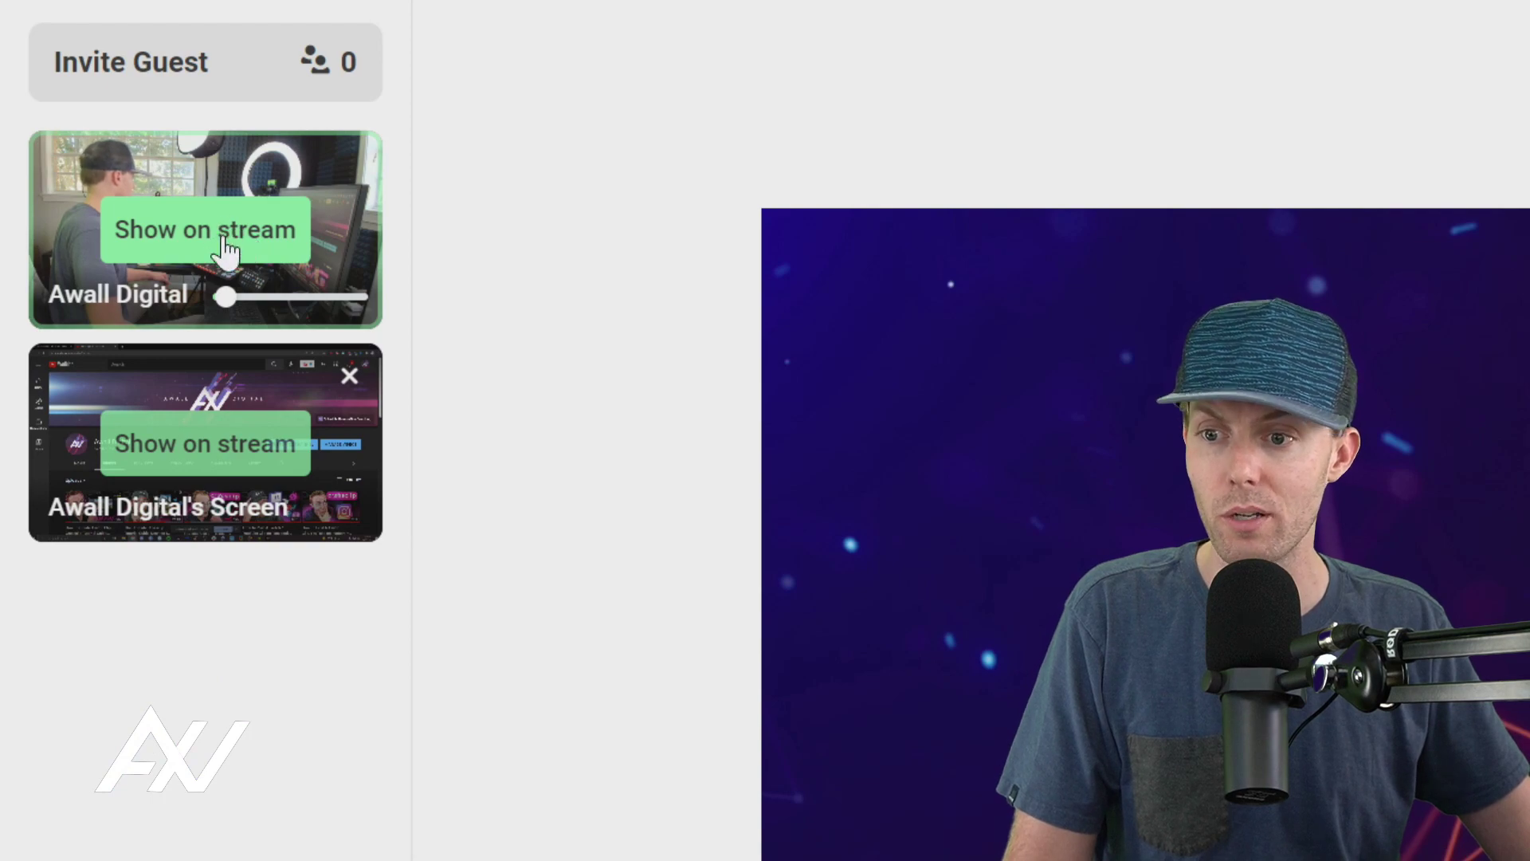
Show the camera and the shared screen on stream, using the layout with participants in a row above the screen
click(230, 248)
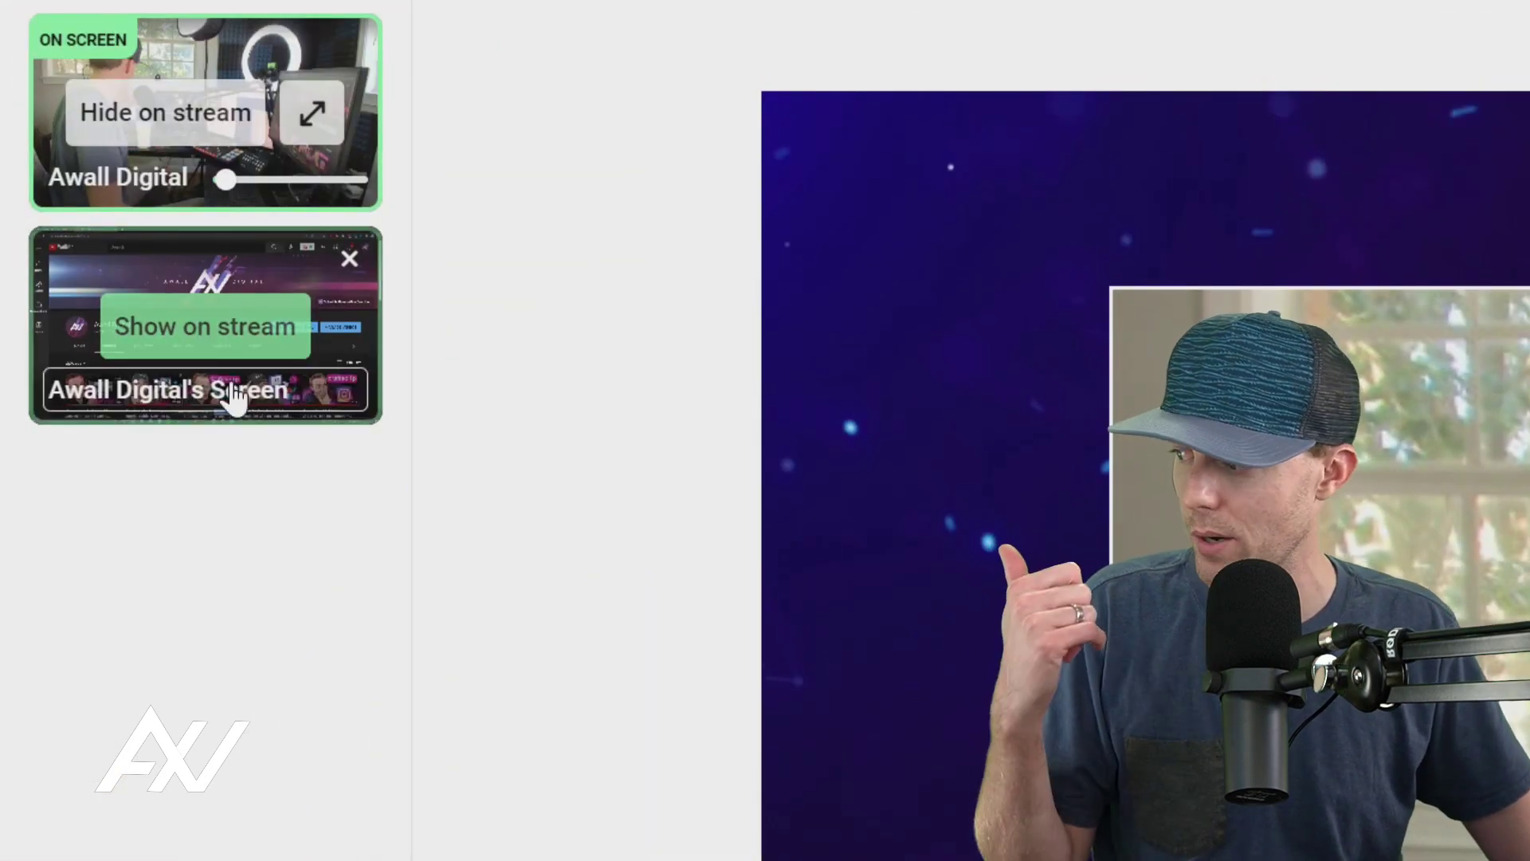
click(263, 343)
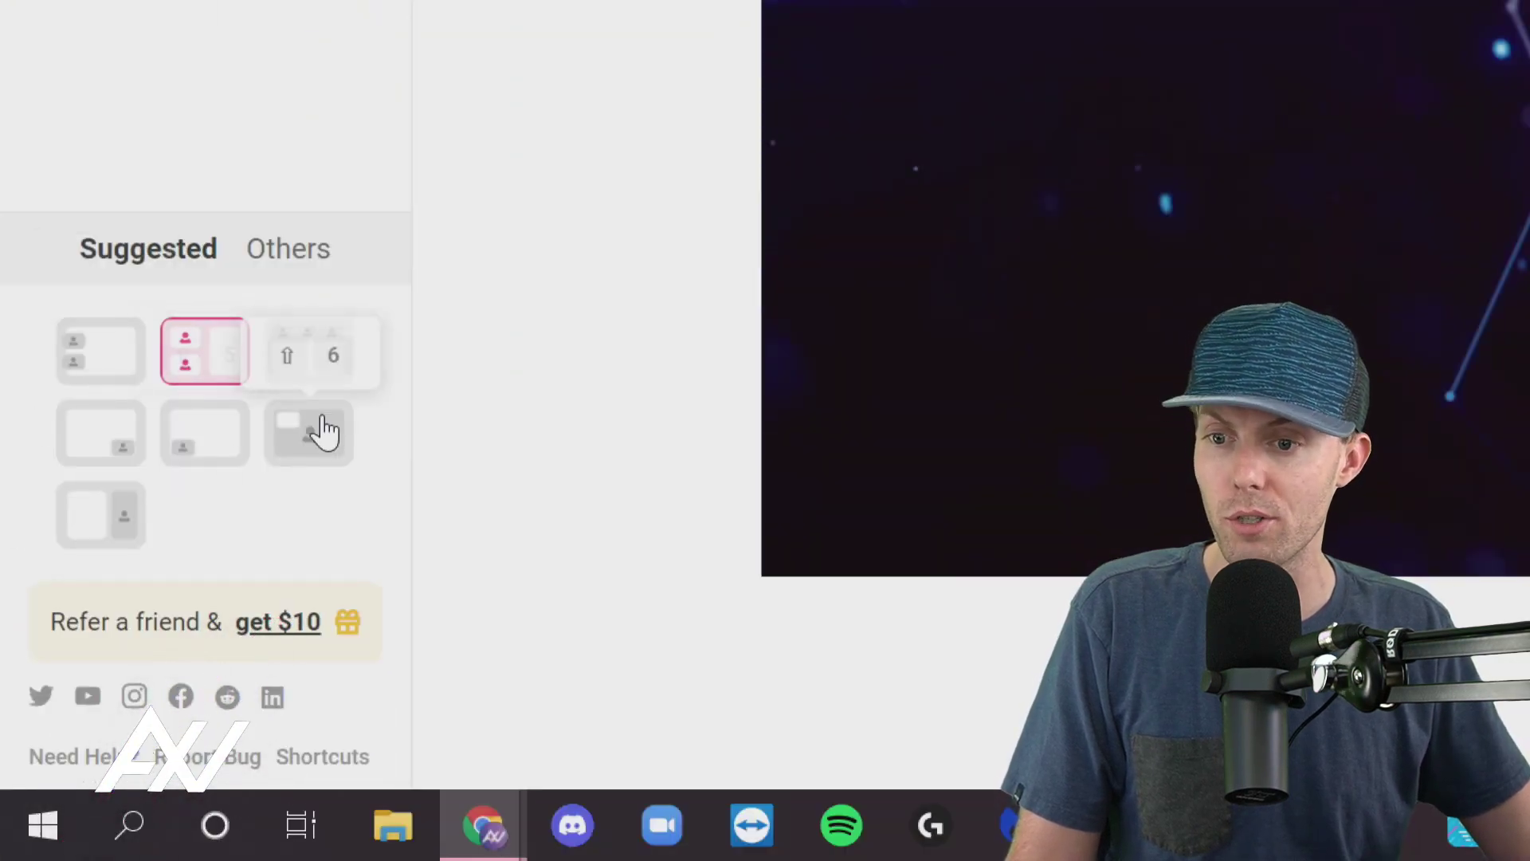
click(341, 356)
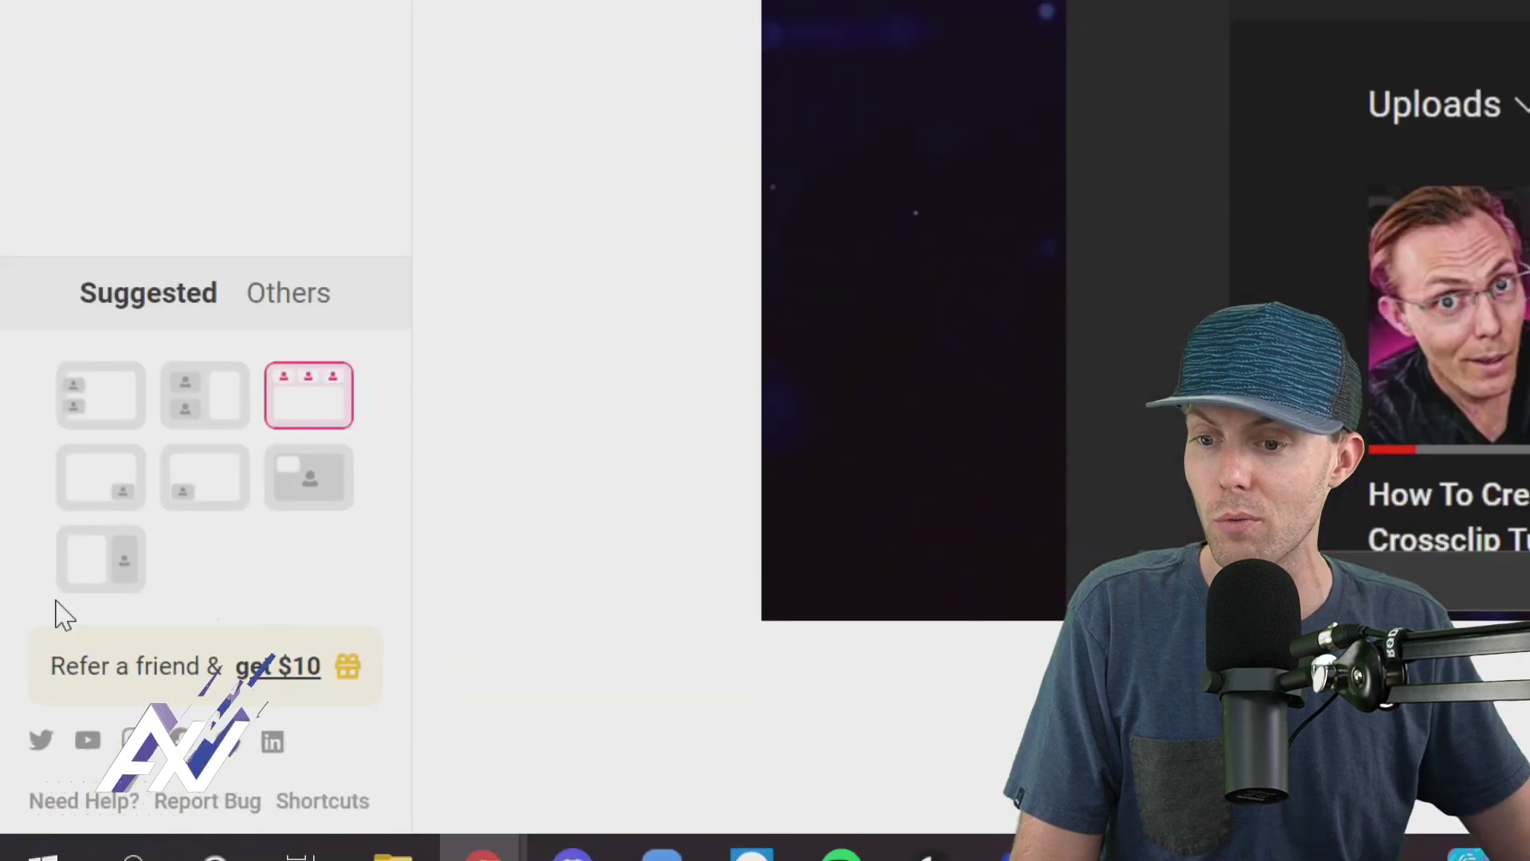
Try the full-camera, corner-camera, side-camera and side-by-side layouts, and return to the layout with participants in a row above the screen
click(335, 486)
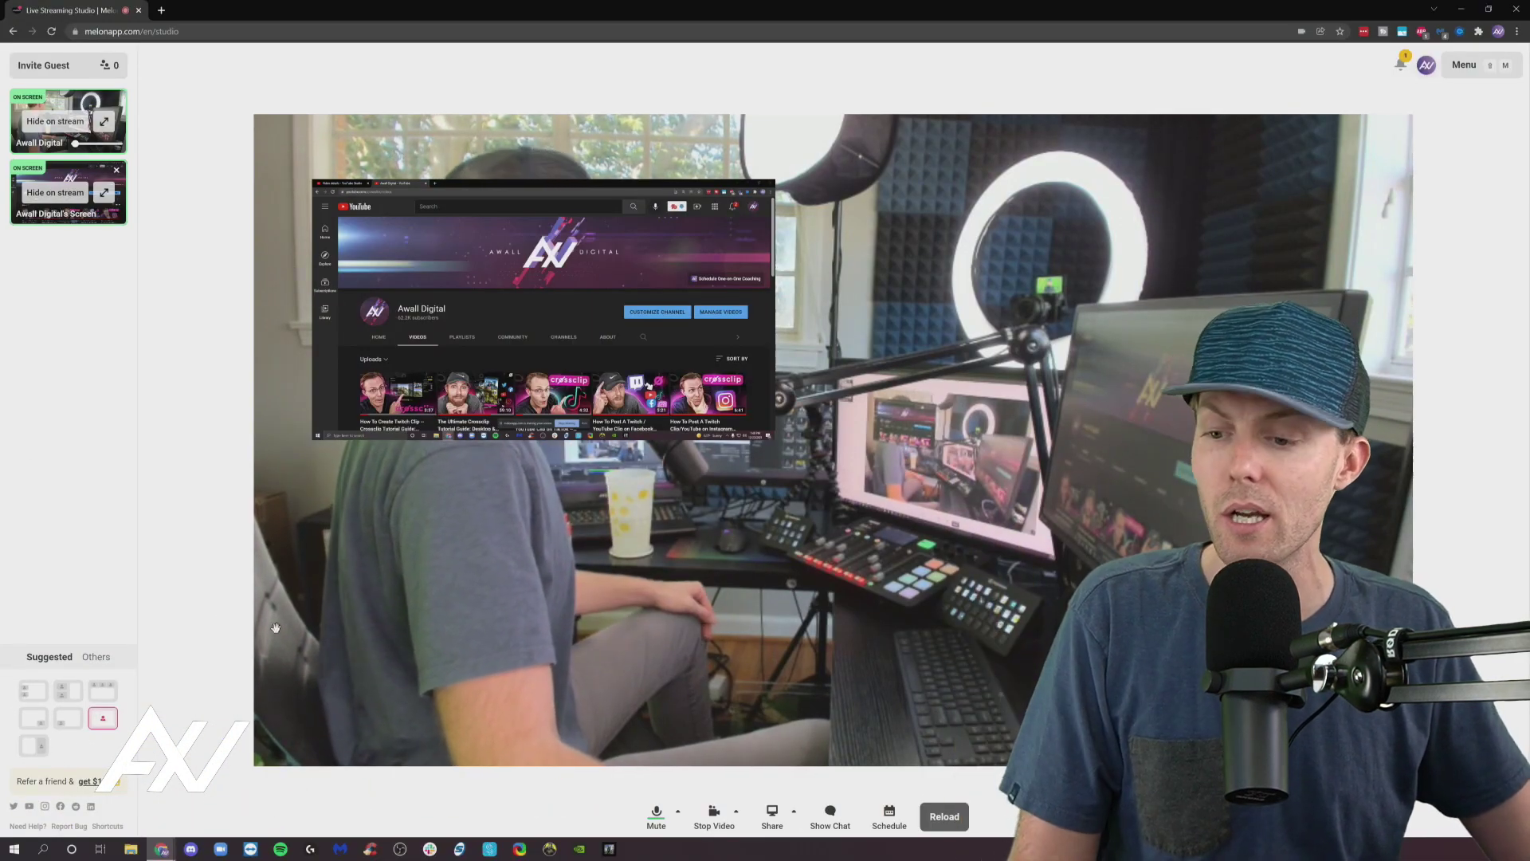
click(75, 720)
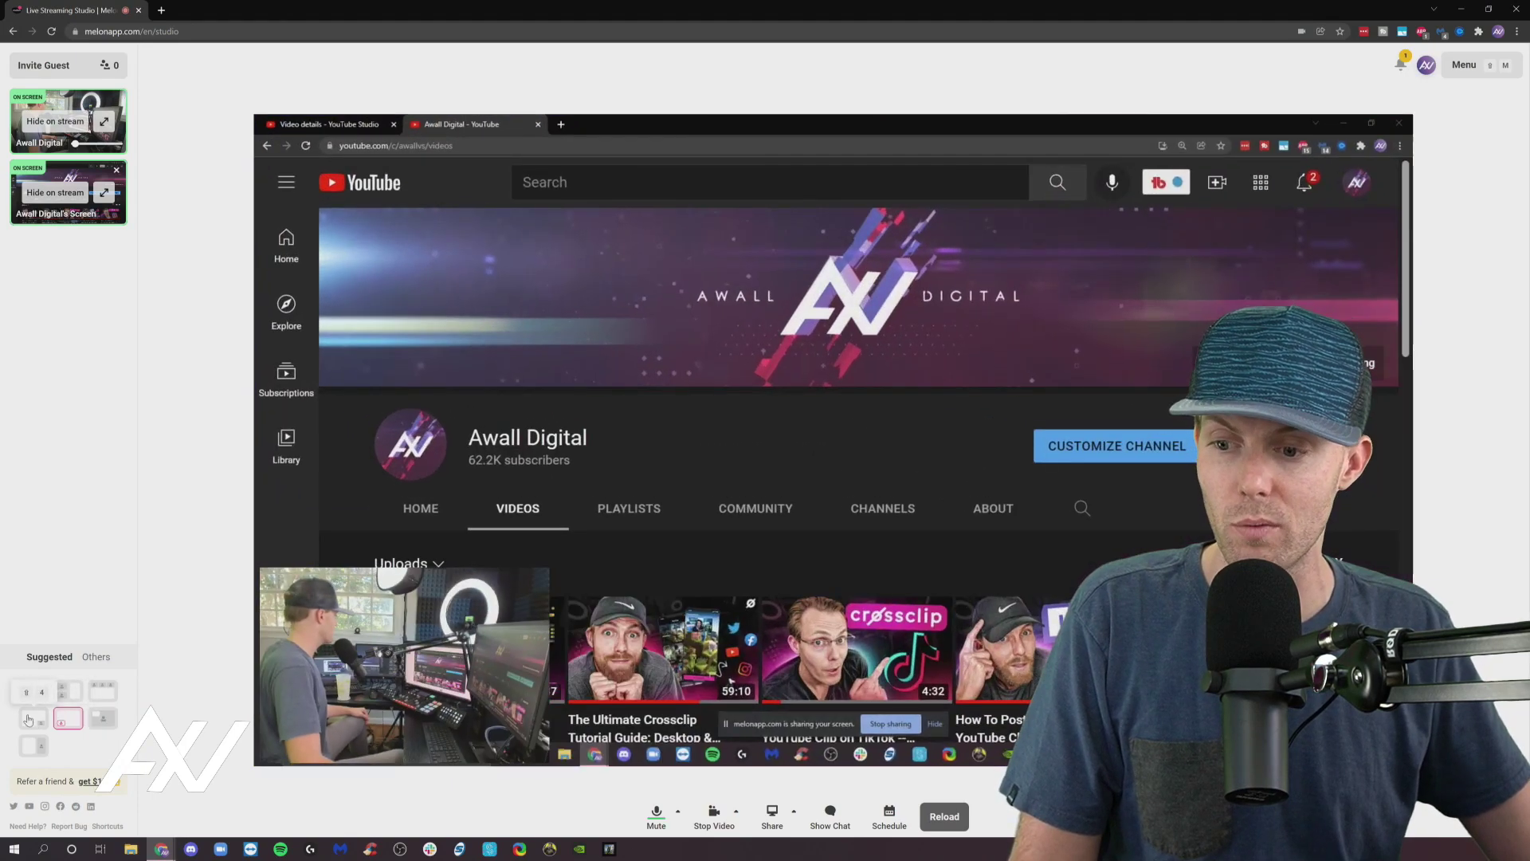
click(39, 698)
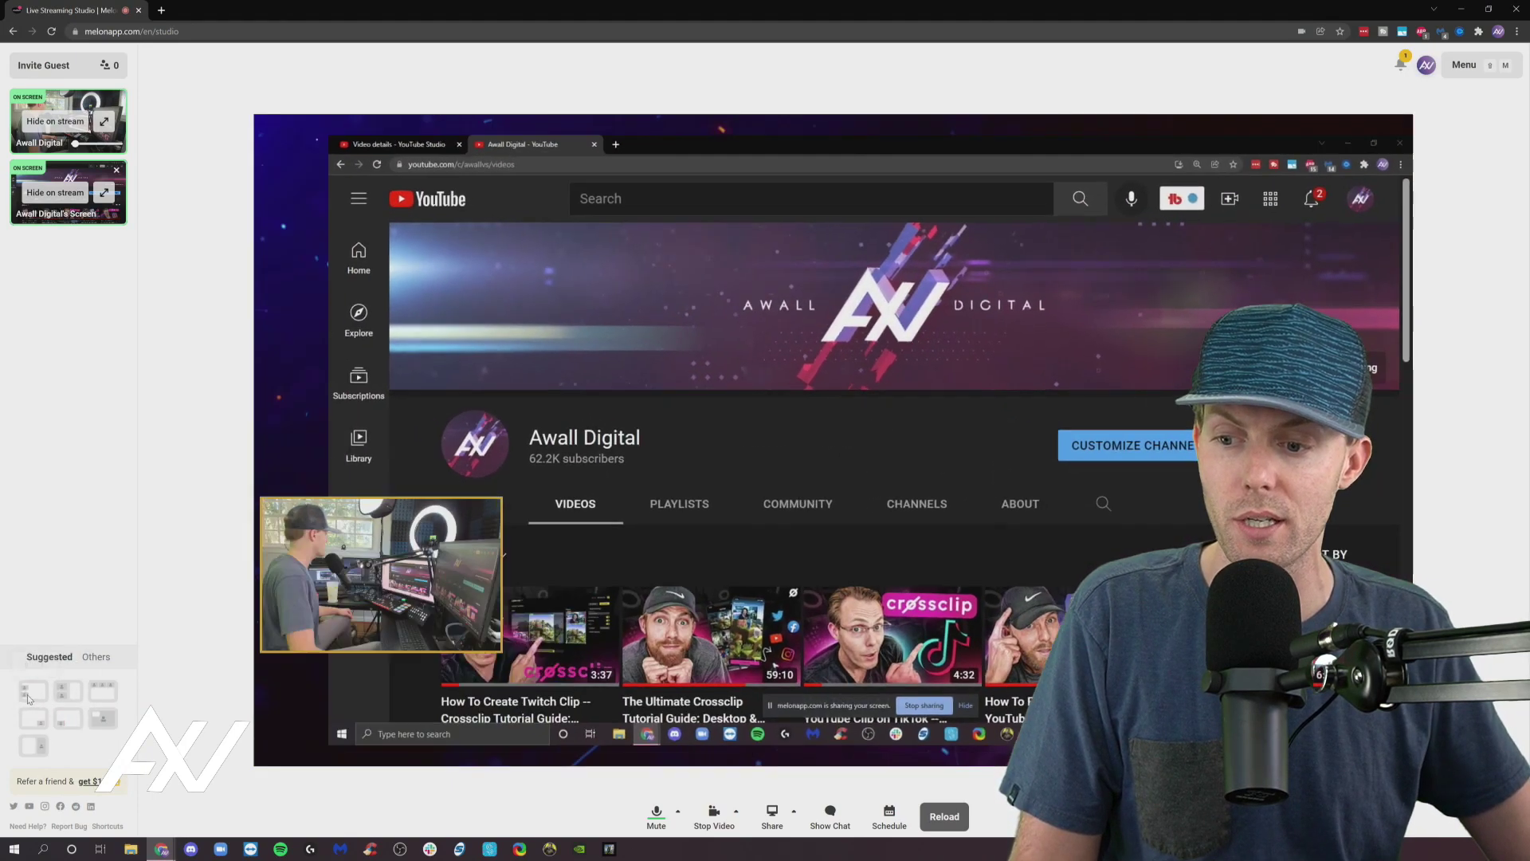
click(68, 695)
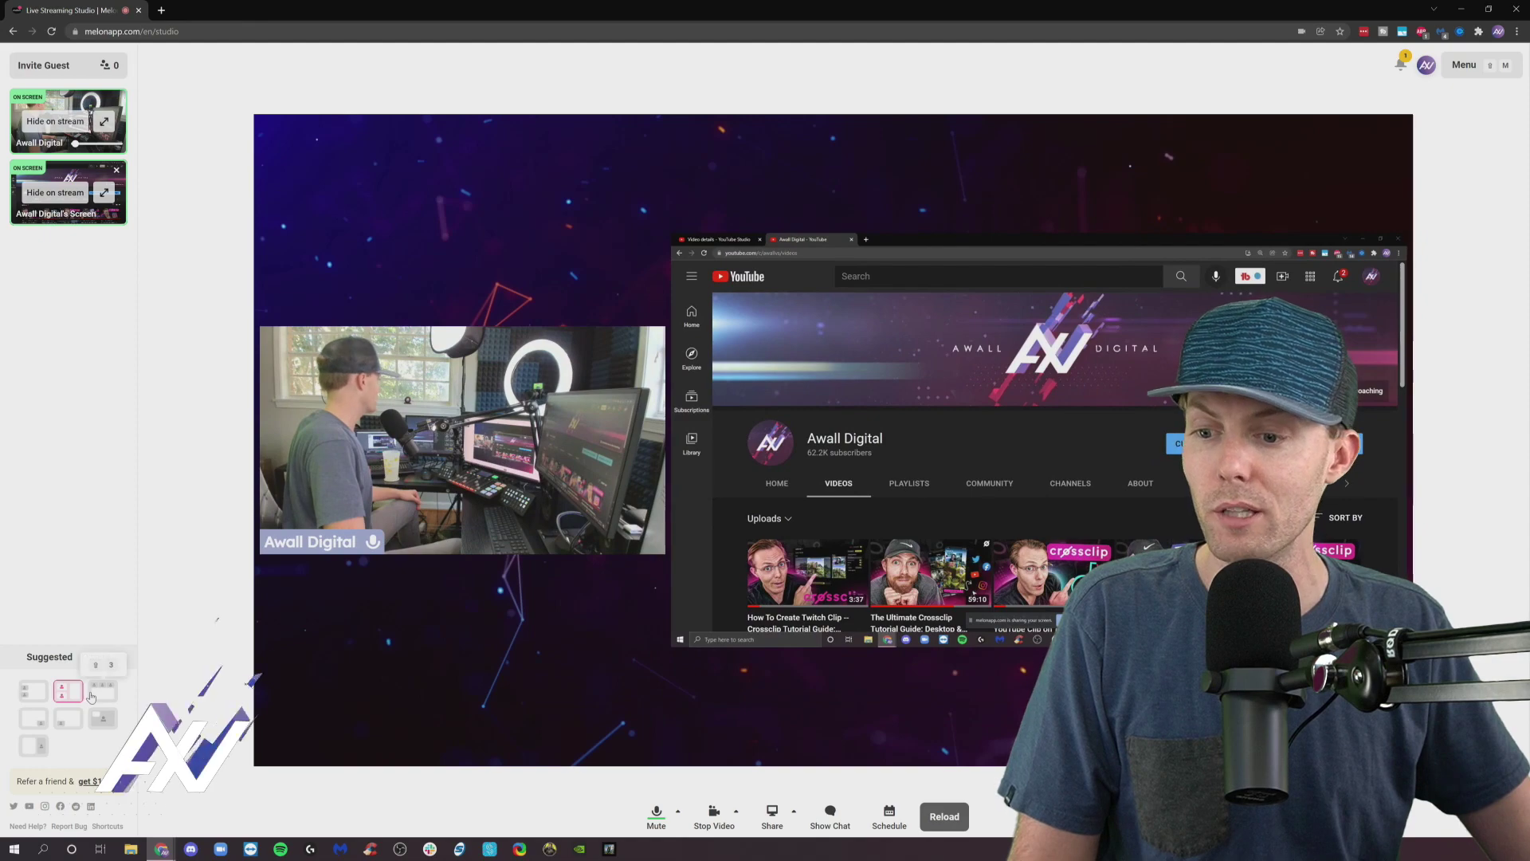
click(99, 693)
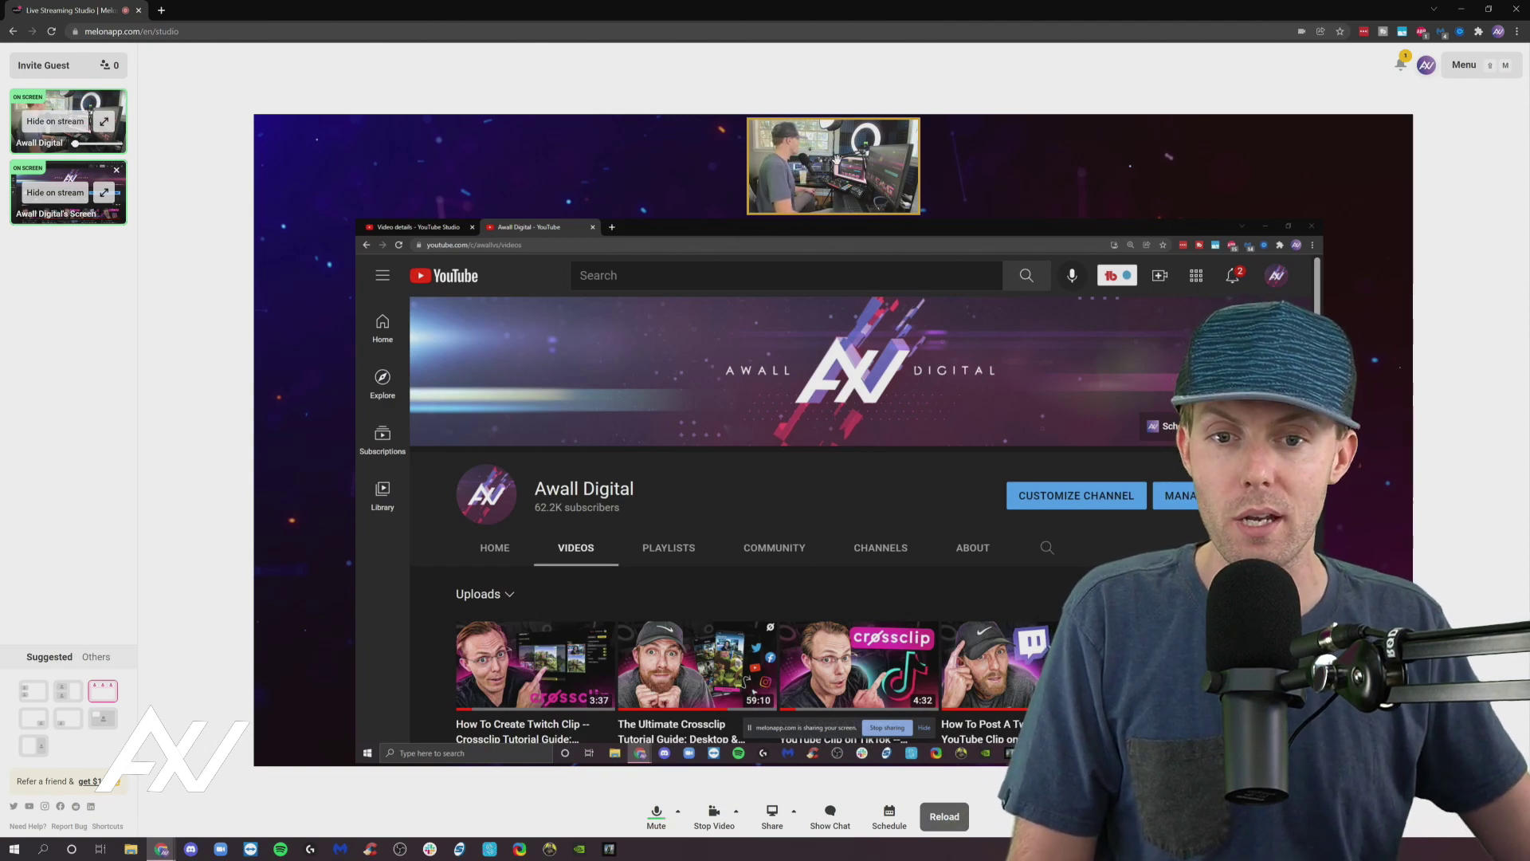
Spotlight the camera on stream, and switch the spotlight to the shared screen
double_click(823, 167)
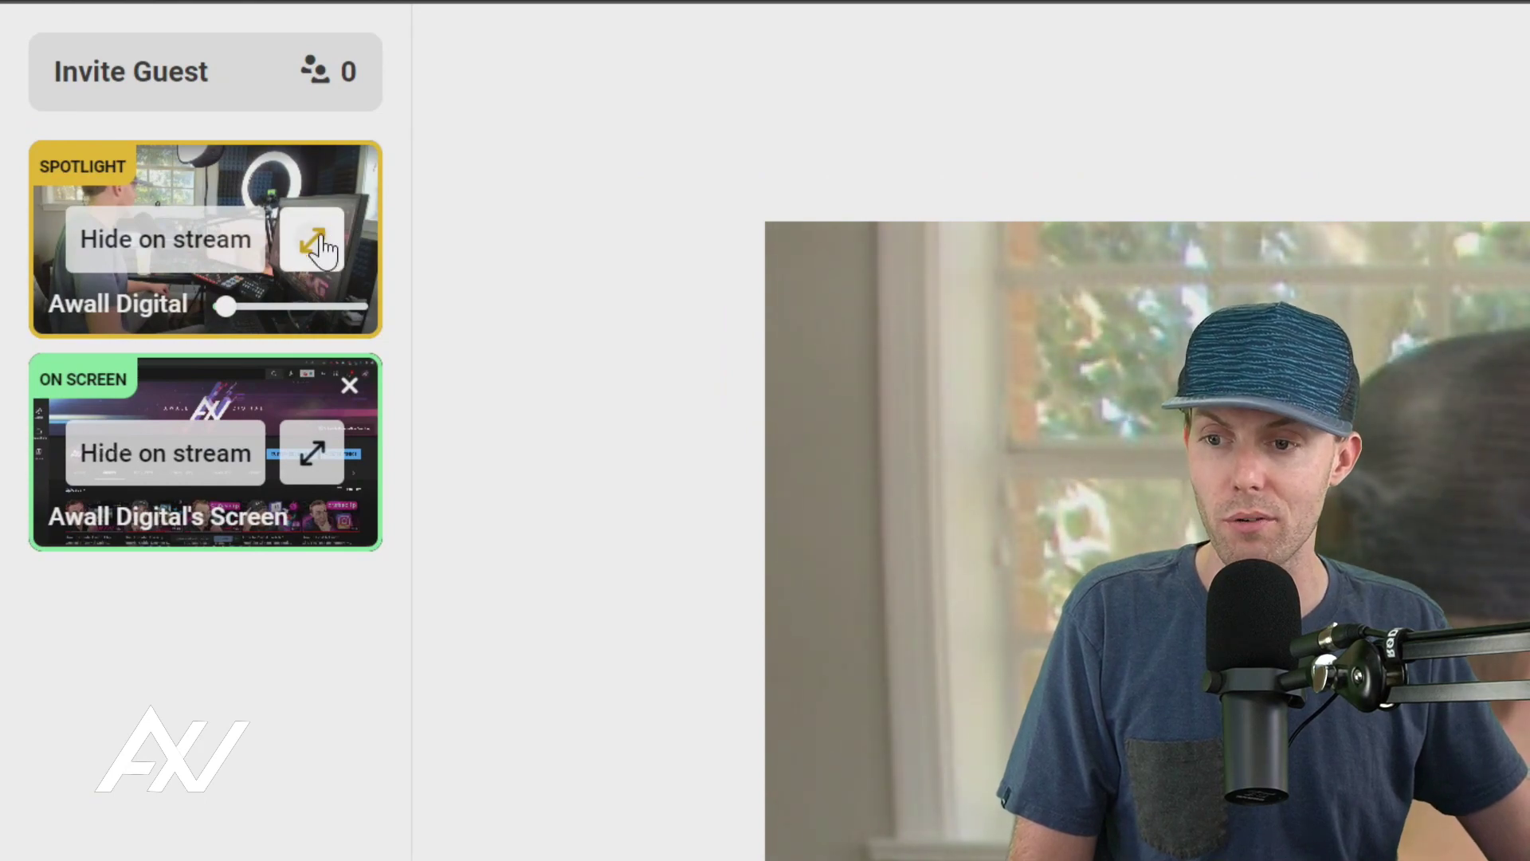
click(317, 457)
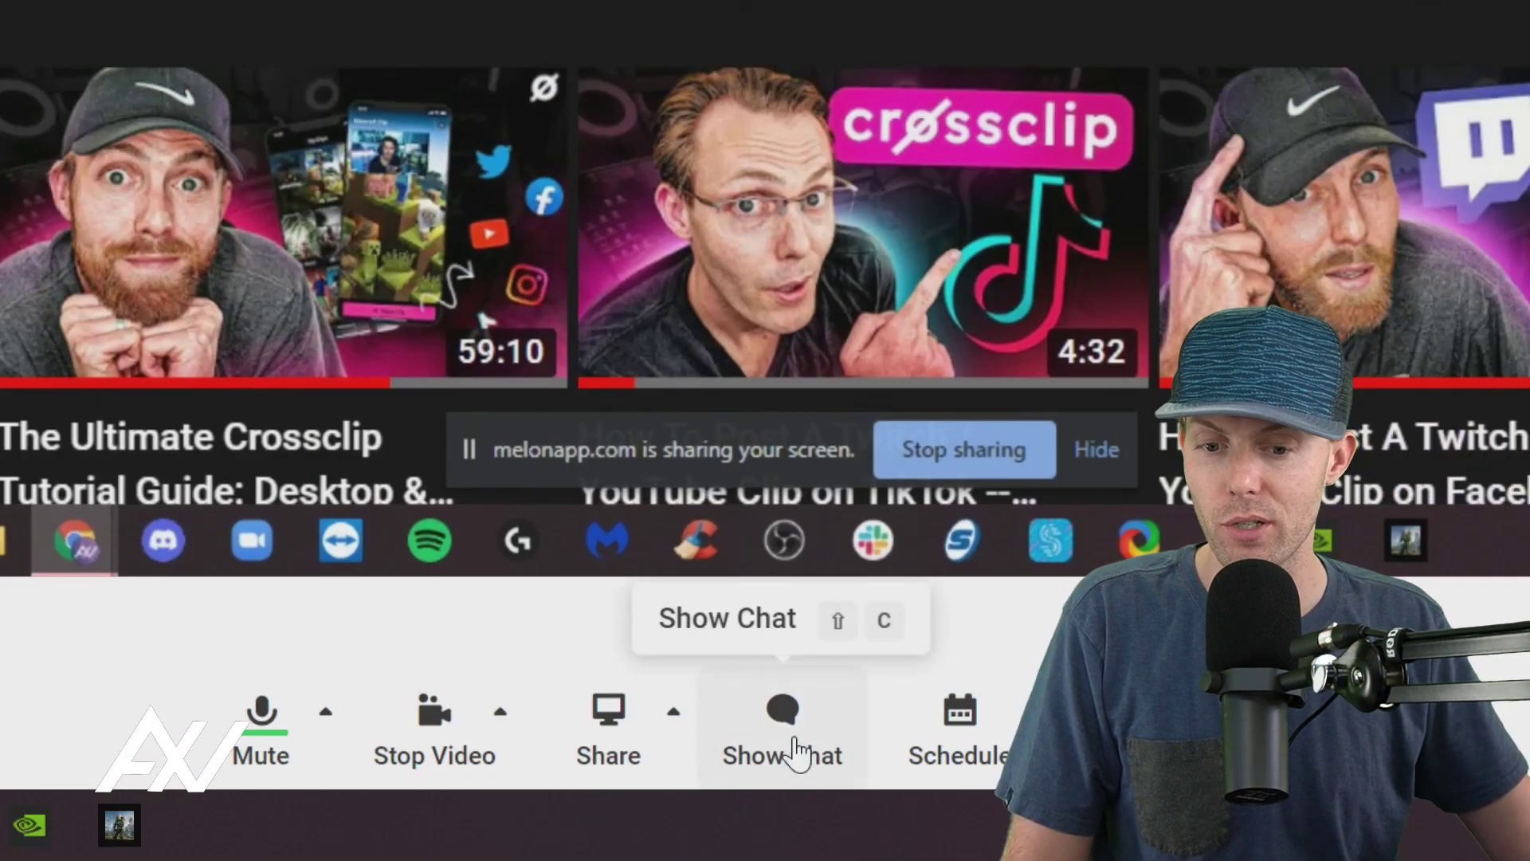
Check the stream and private chats, and view the studio's menu of design, text, video, settings and apps options before closing it
click(830, 814)
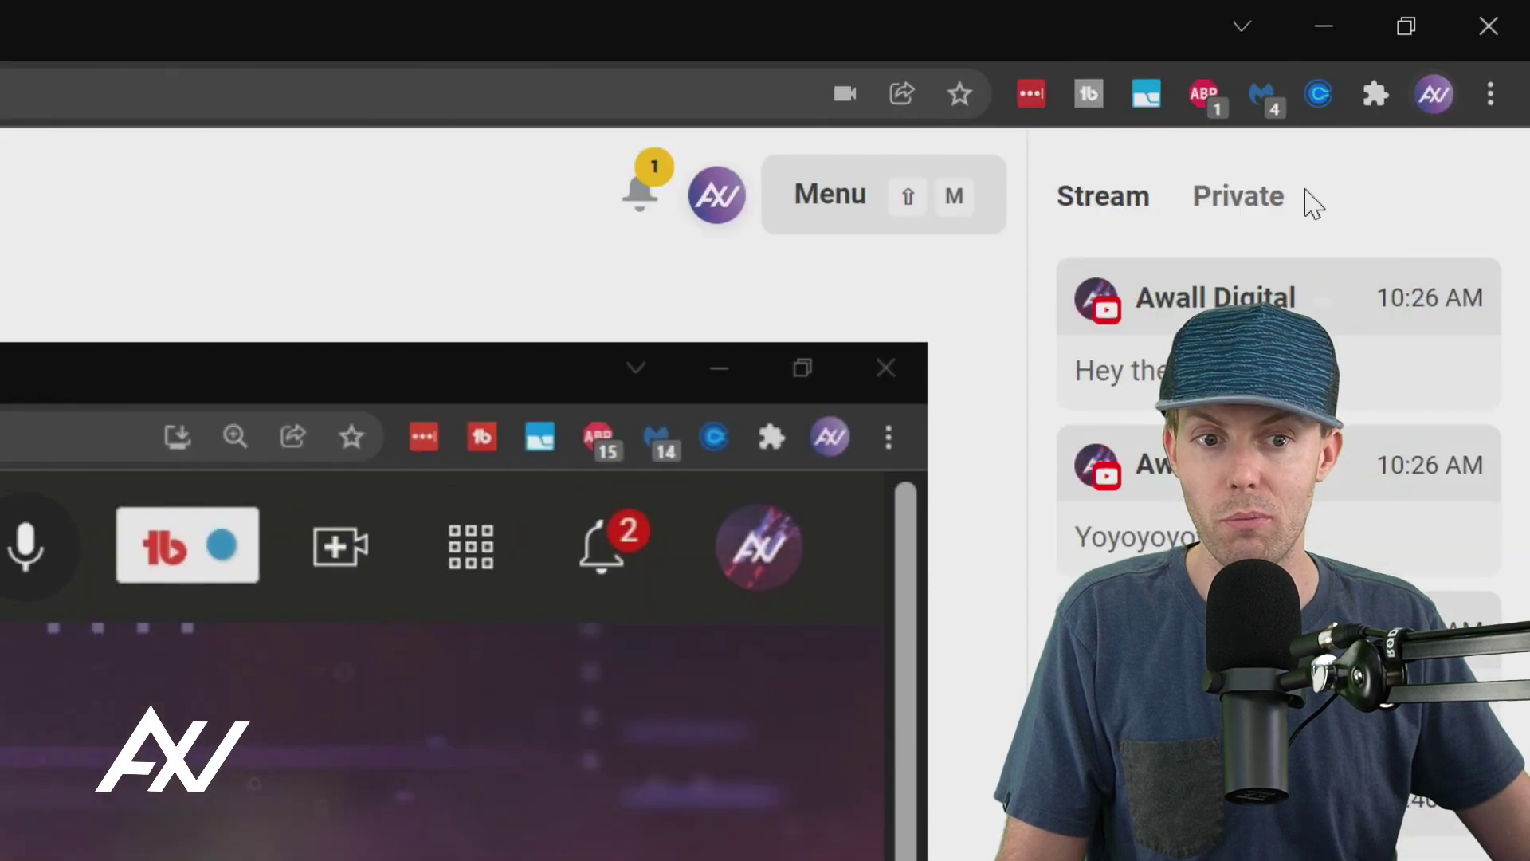
click(1242, 174)
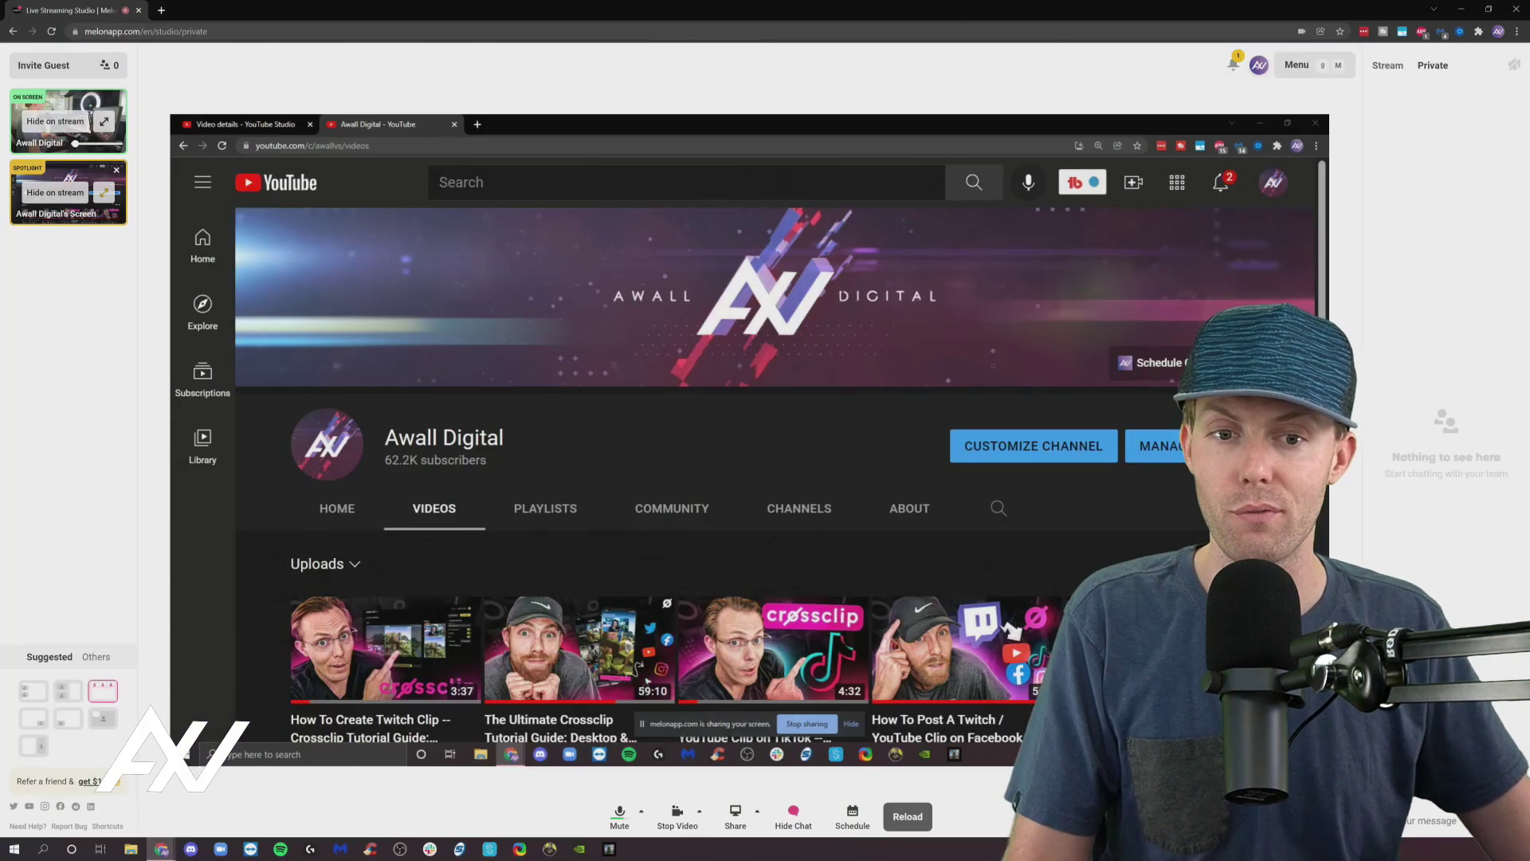
click(1329, 65)
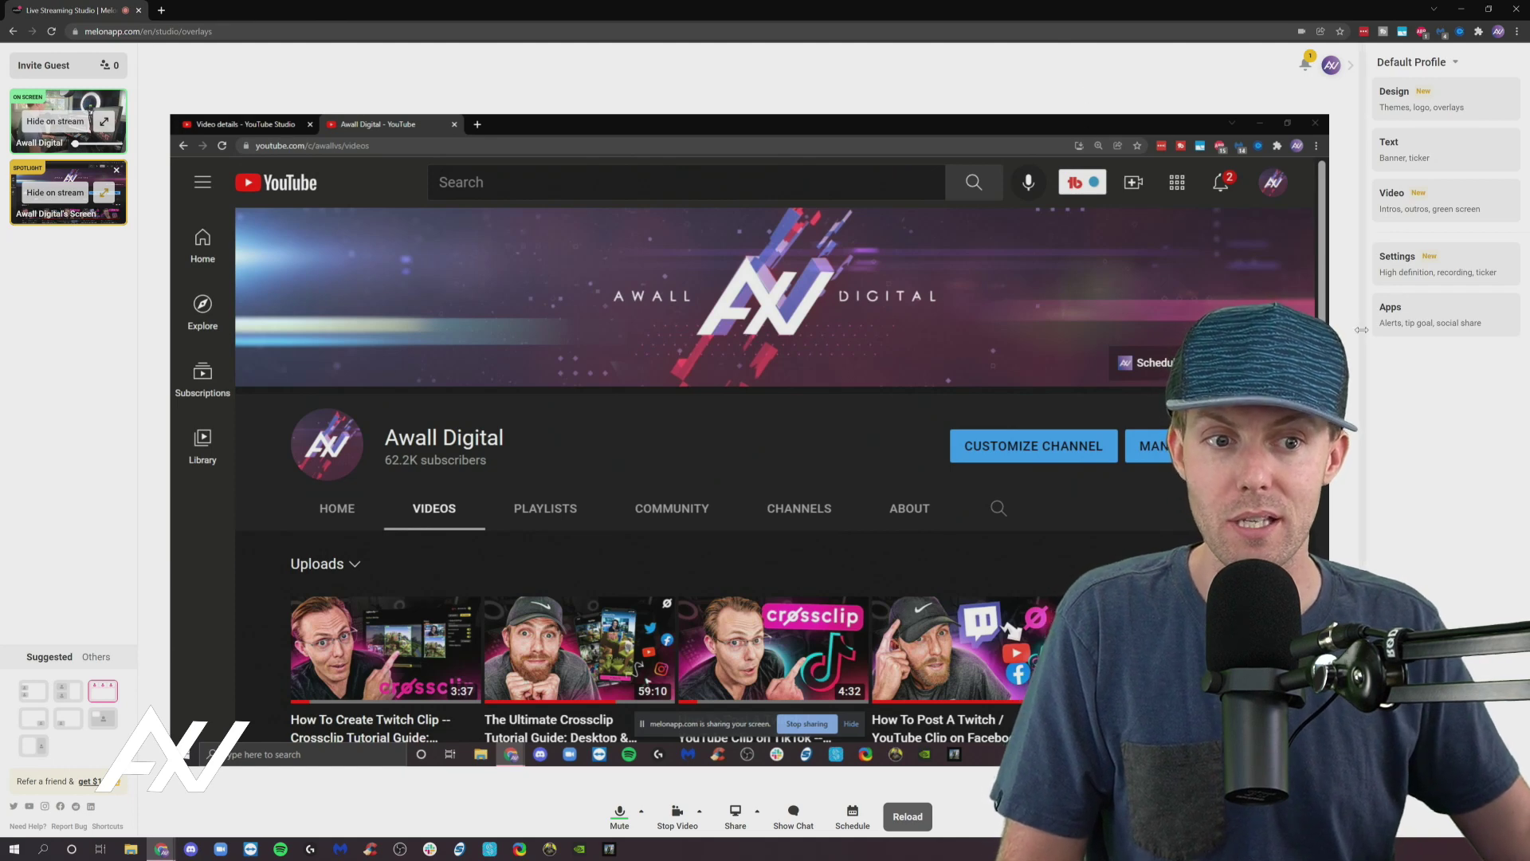
click(1350, 70)
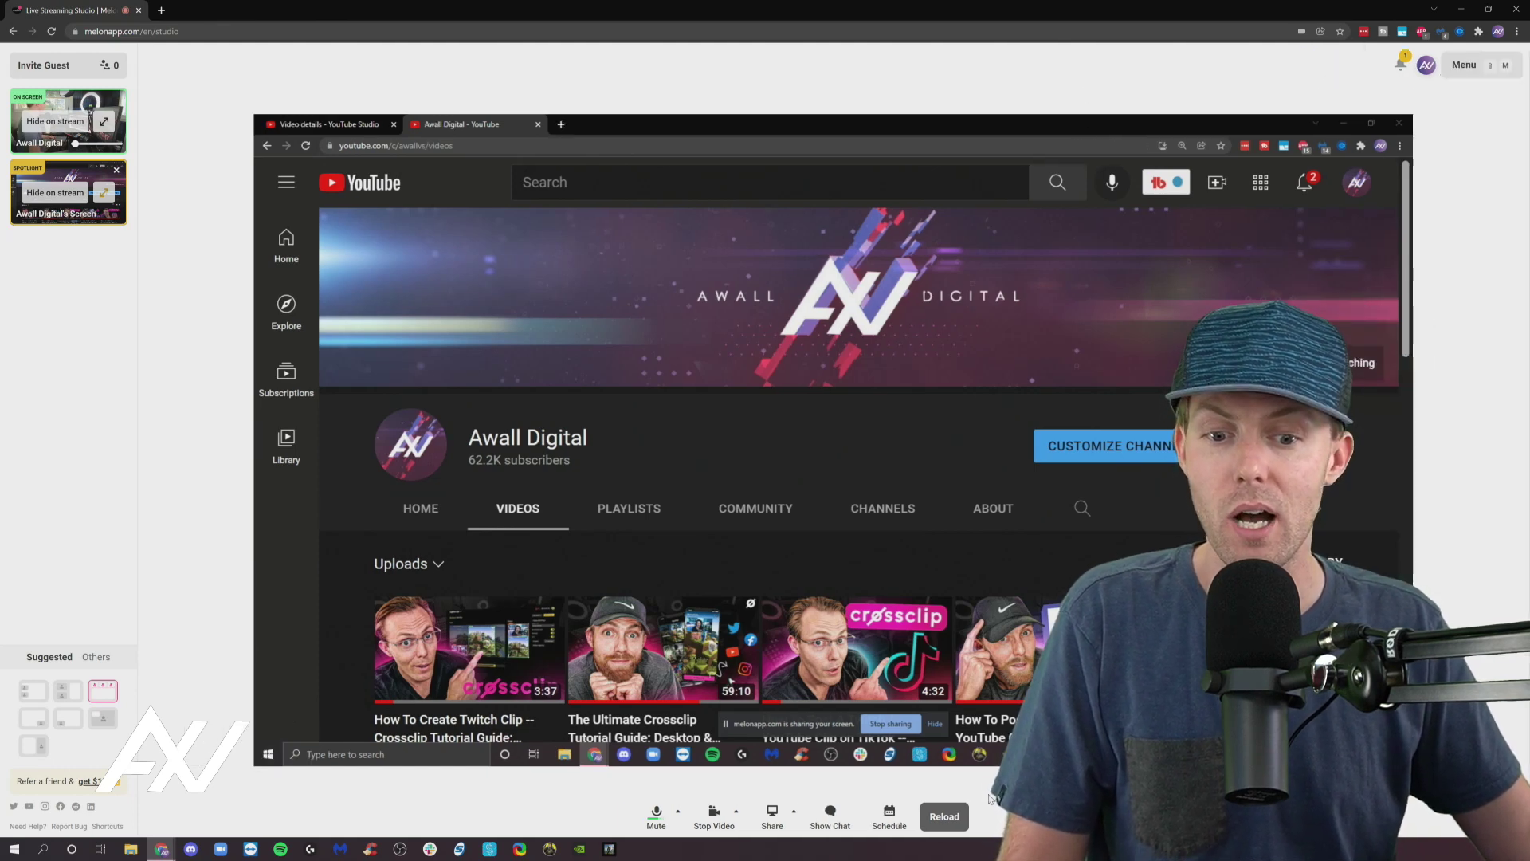
Reload the studio and show the camera on stream in the single-participant layout framed by the background
click(944, 819)
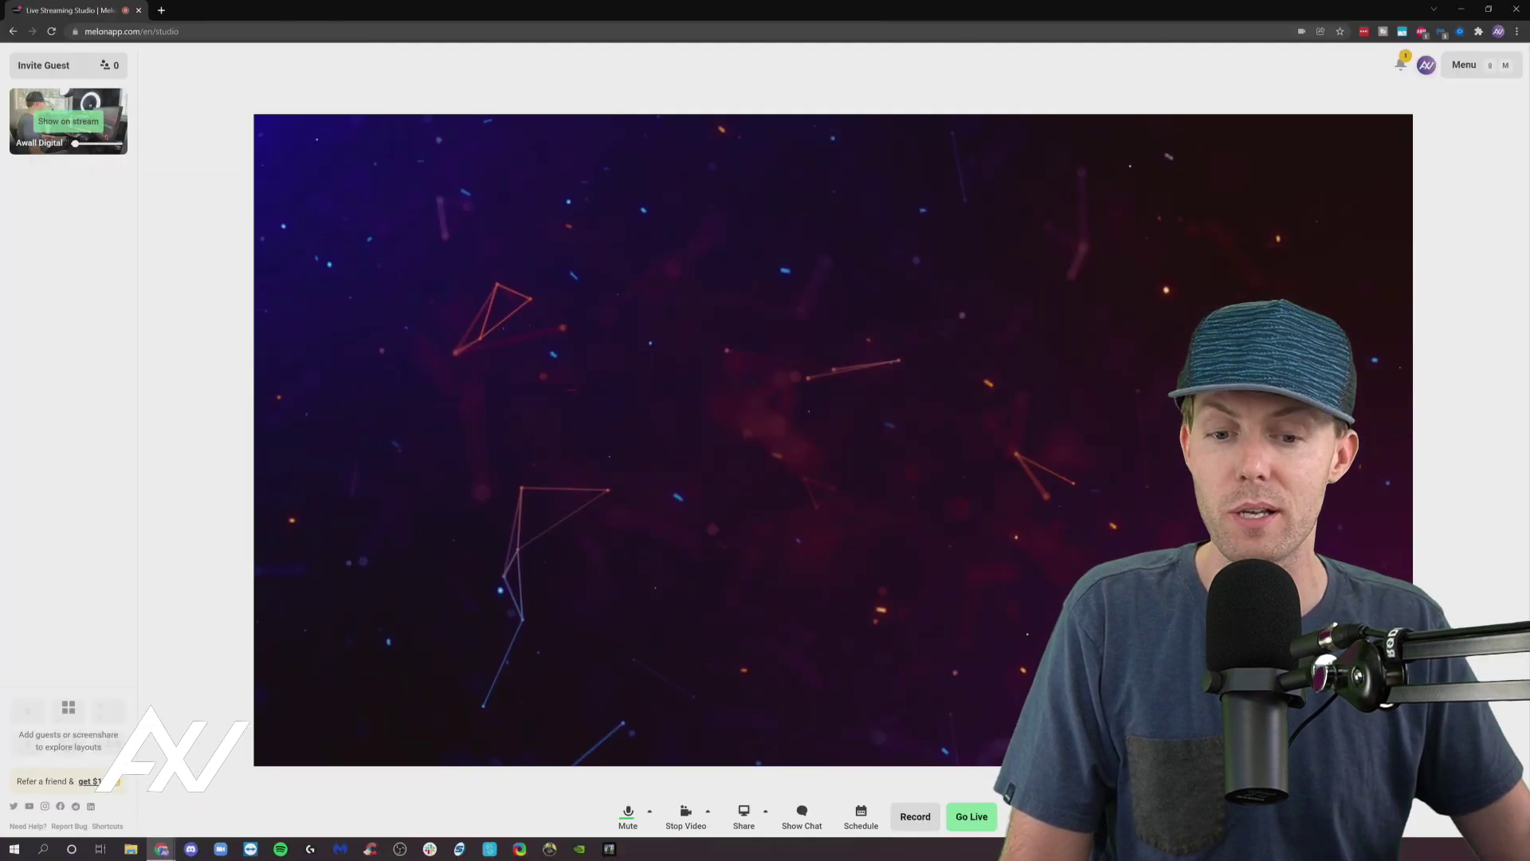
click(63, 121)
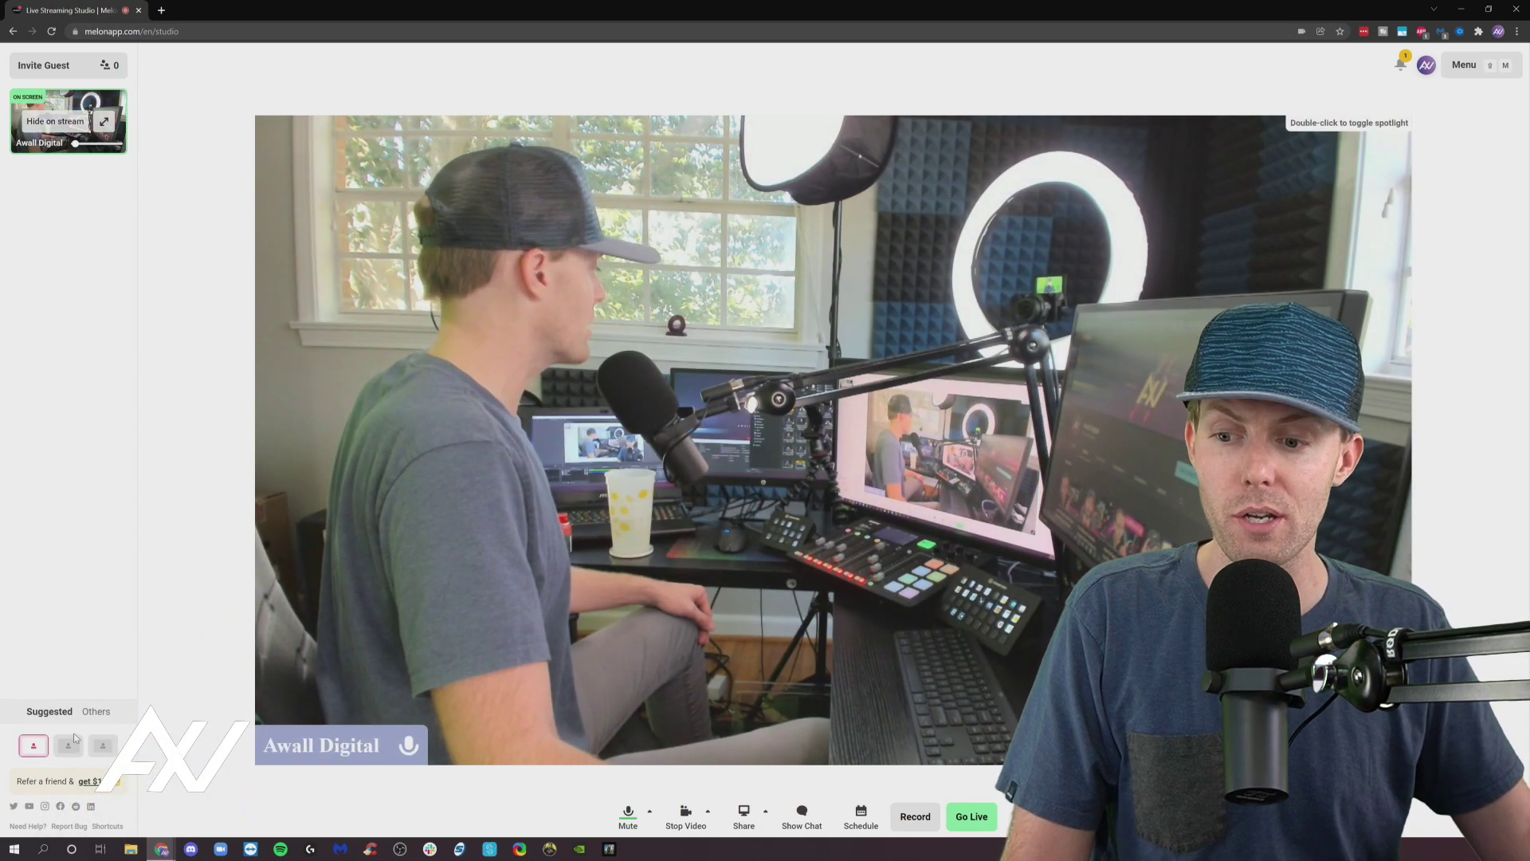
click(72, 741)
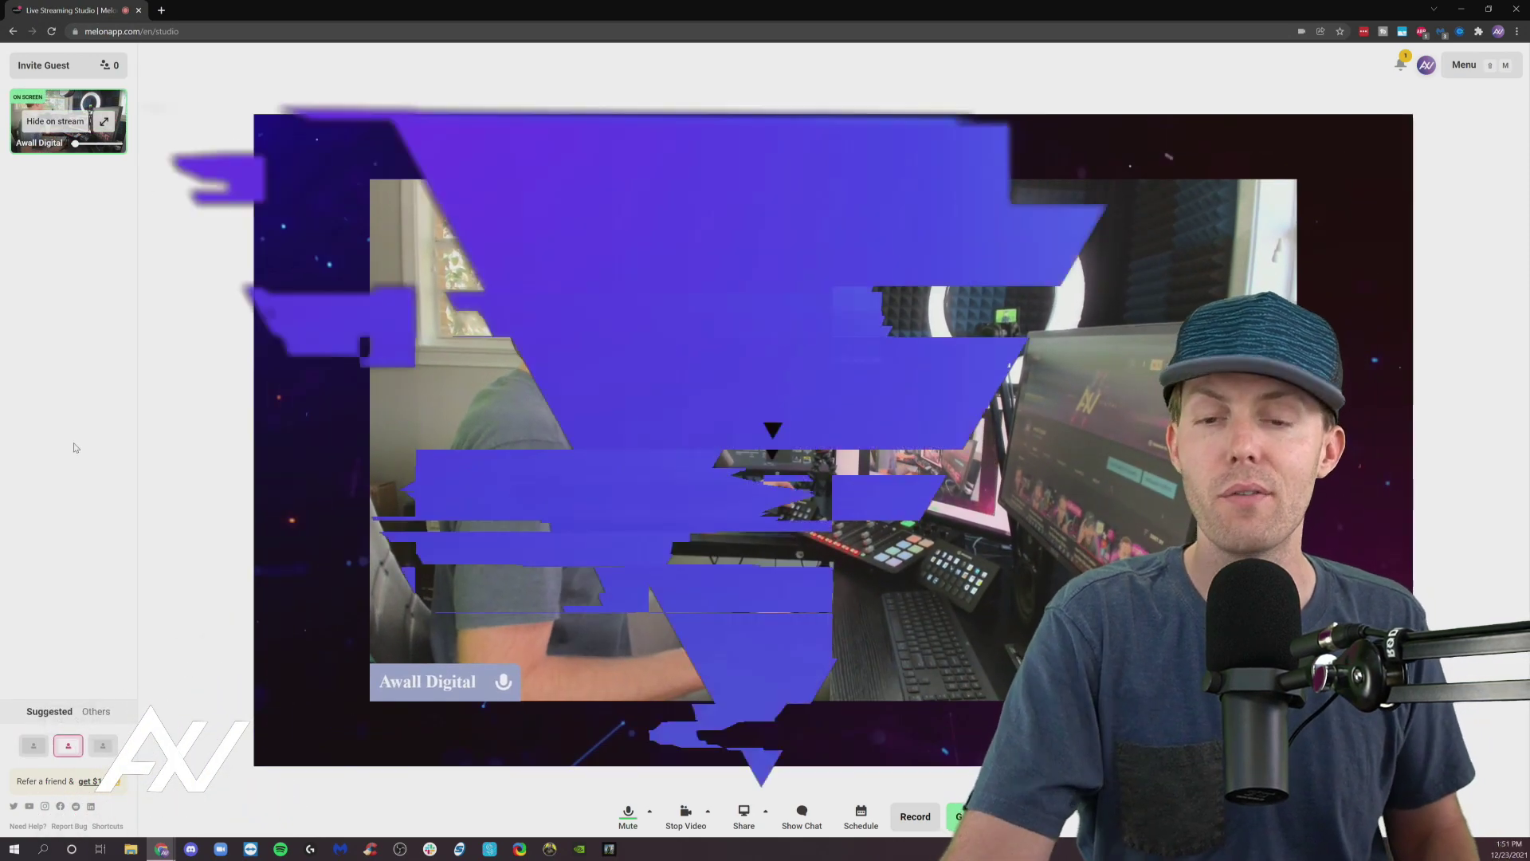